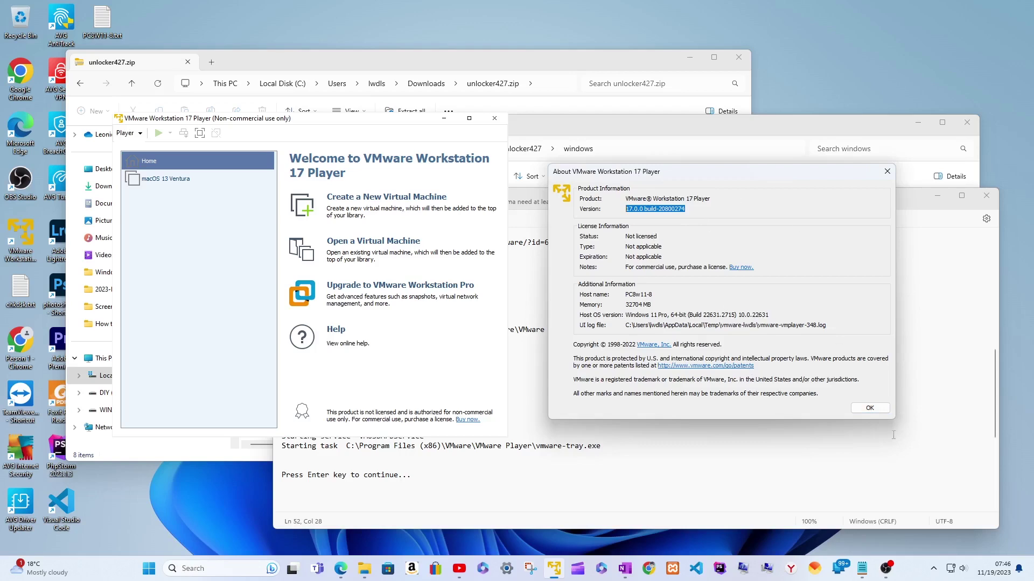
- Close the product information dialog, start the macOS 13 Ventura virtual machine and log in with the account password
left_click(869, 409)
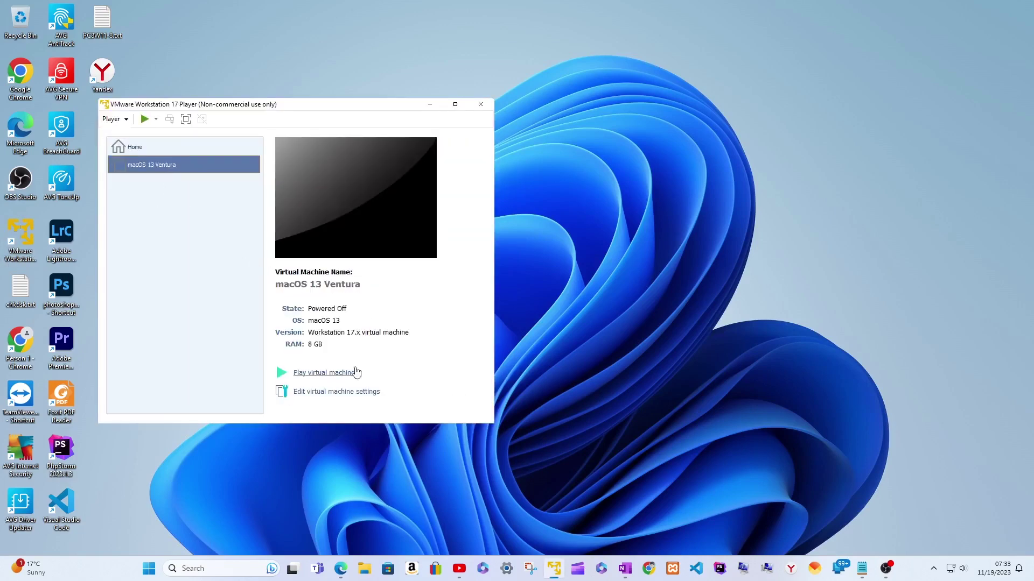
left_click(324, 373)
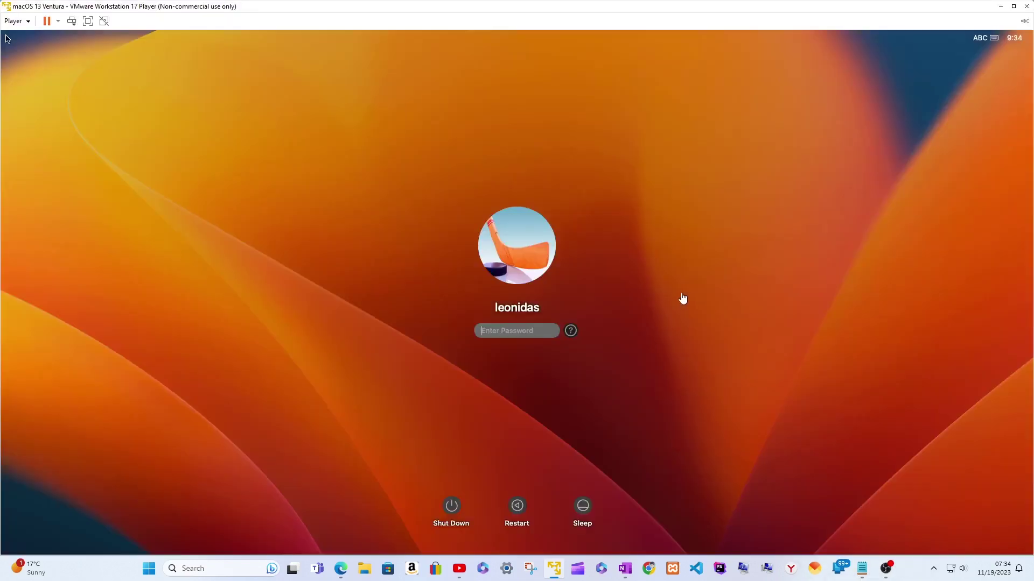
left_click(683, 298)
type("********")
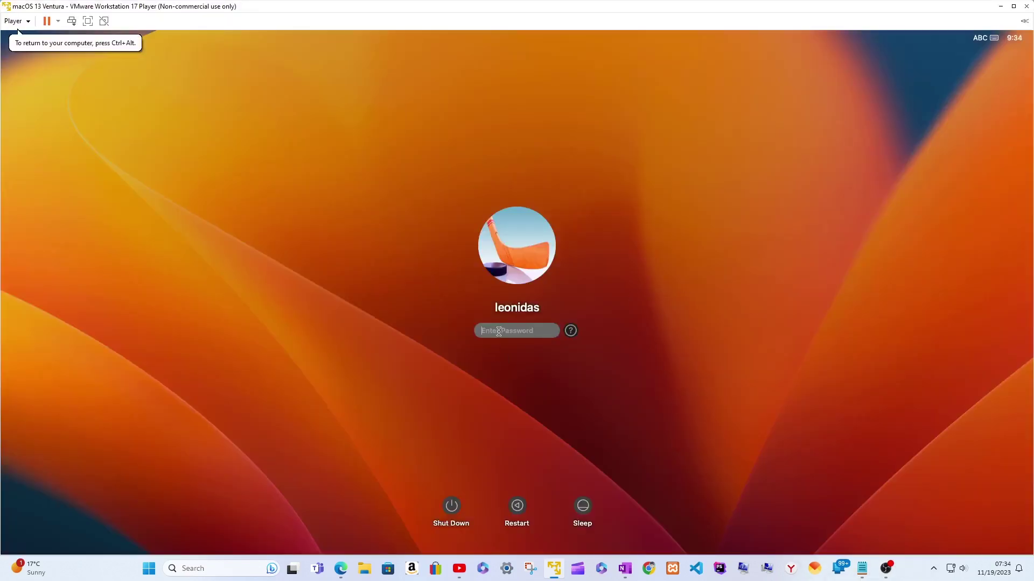
key("Return")
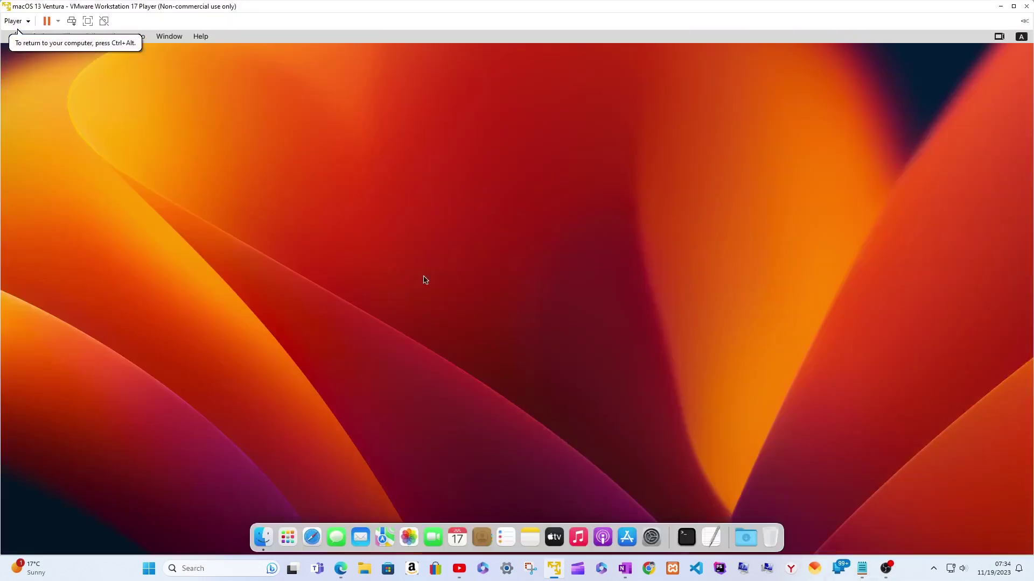
- Examine the Mac's system information, including its macOS version, and close the information window
left_click(15, 36)
left_click(36, 52)
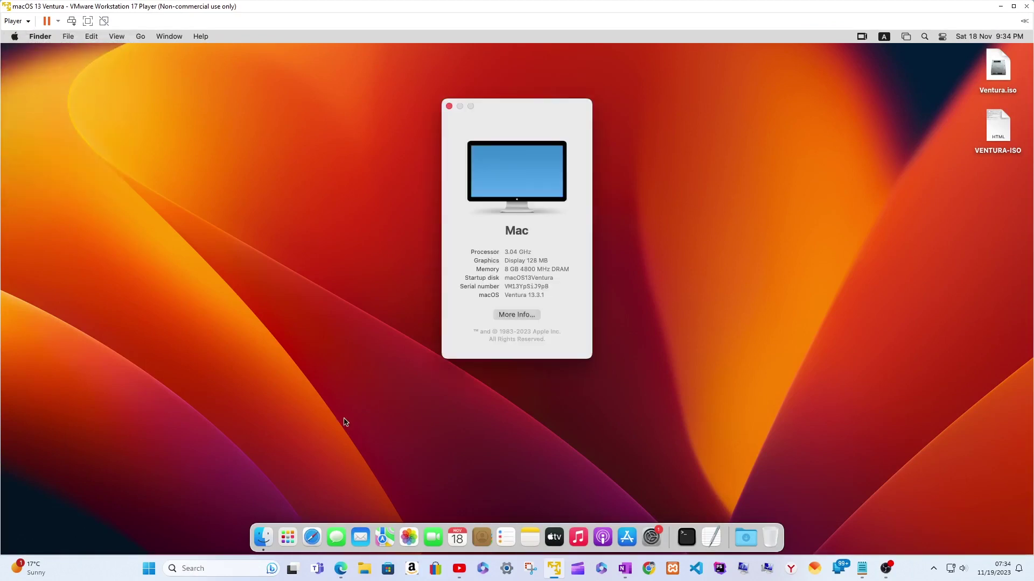
left_click(449, 106)
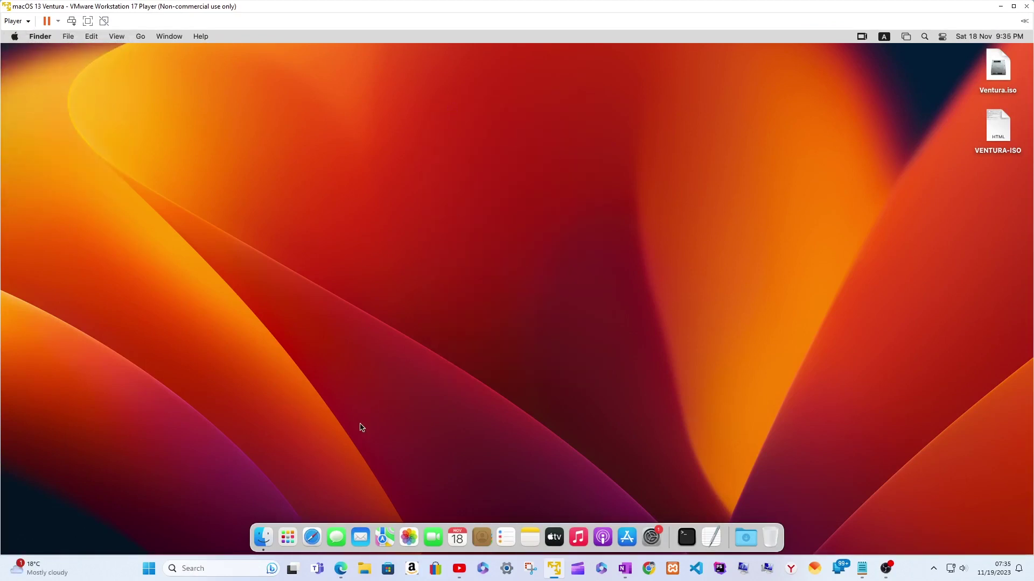
- Open Finder and Safari in the virtual machine, and look up "youtube" in Safari
left_click(264, 537)
left_click(312, 536)
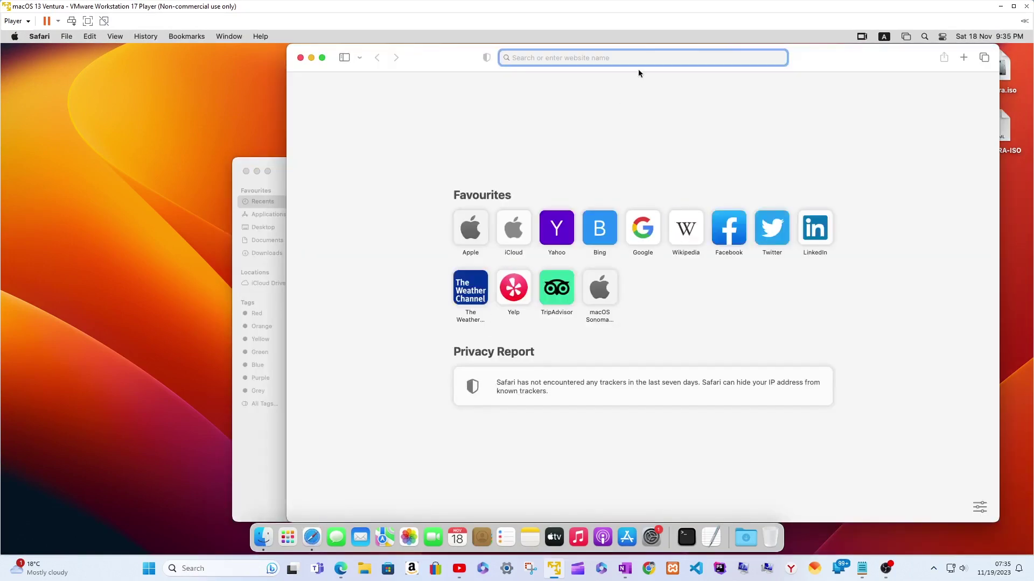
type("youtube")
key("Return")
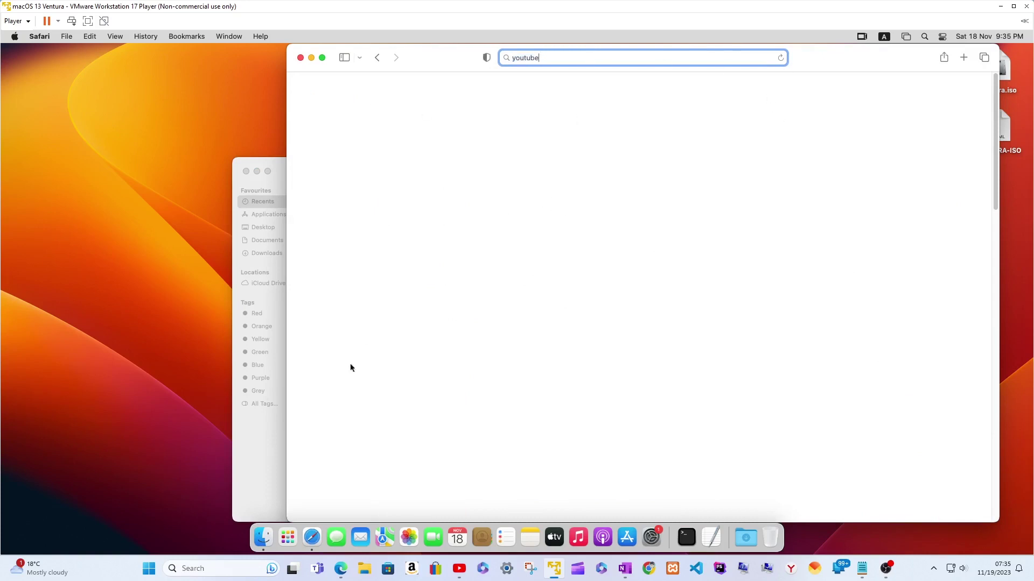
- Submit the "youtube" address entry again in Safari and go to YouTube's Home page
left_click(282, 167)
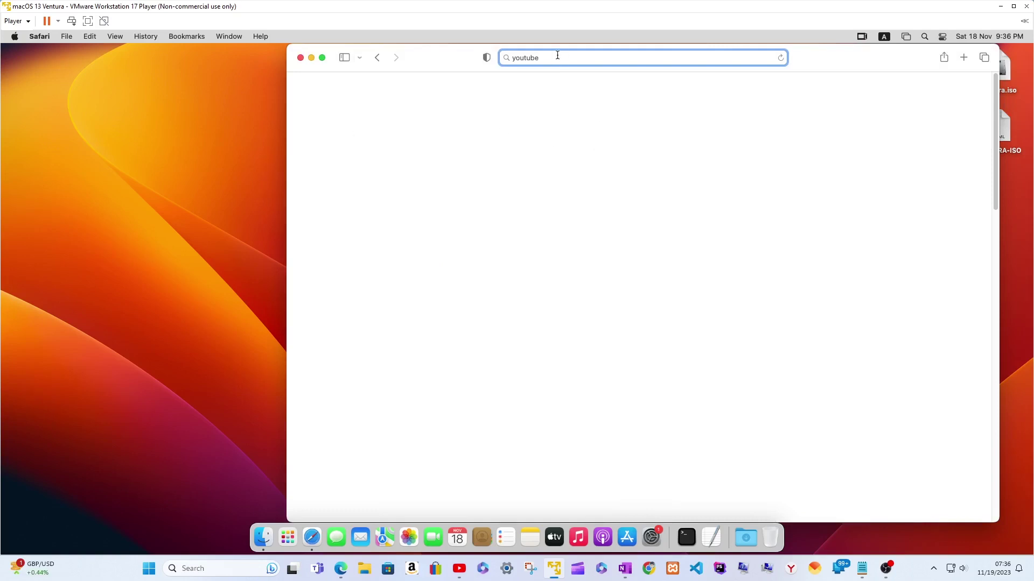
key("Return")
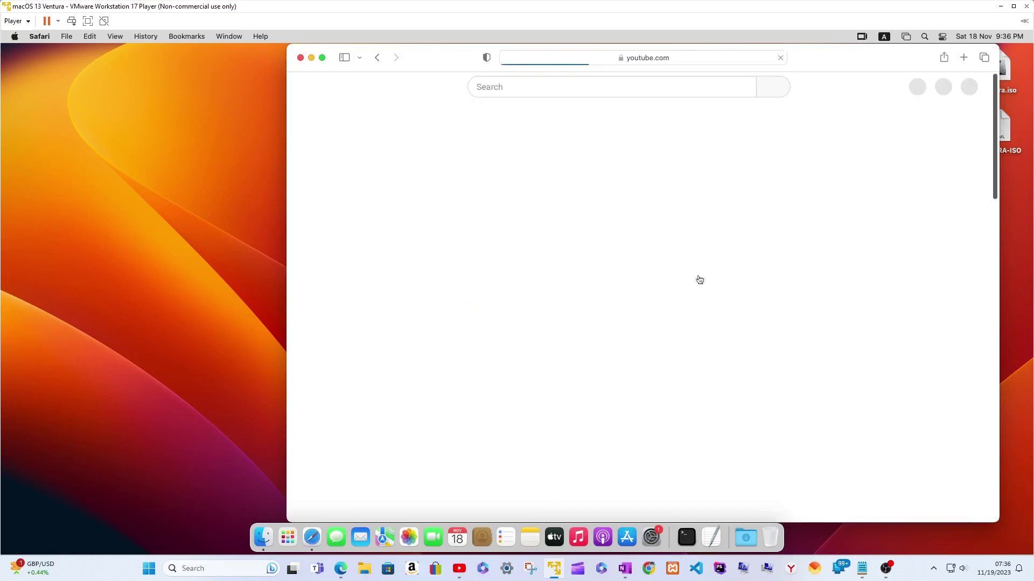
left_click(766, 478)
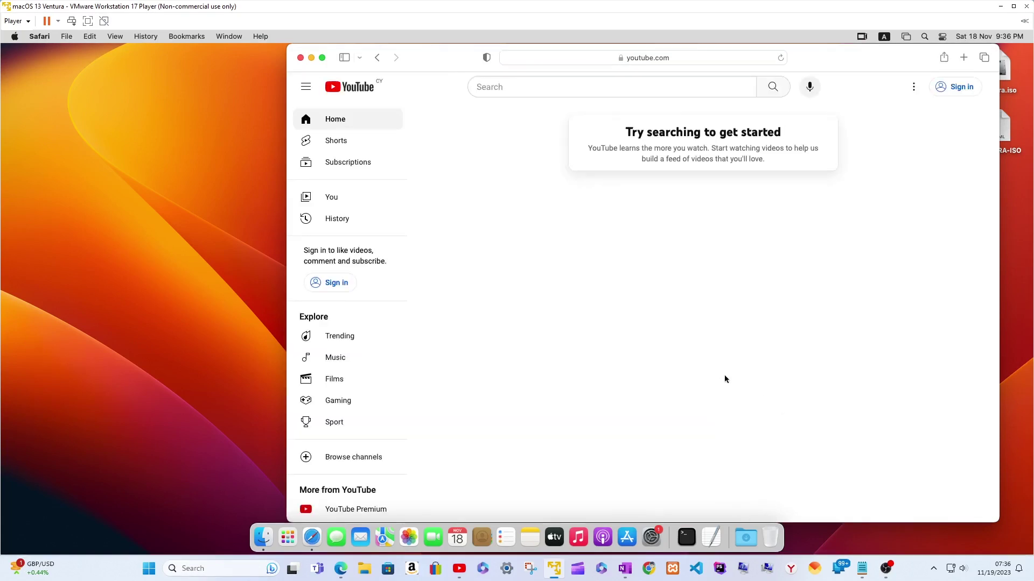
left_click(518, 88)
left_click(344, 125)
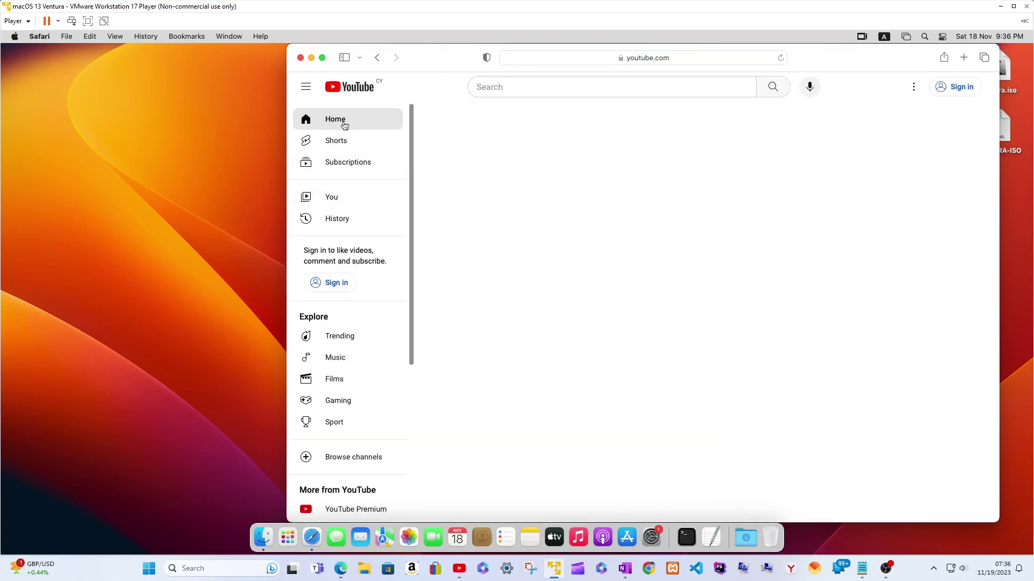
- Force quit Safari in the macOS virtual machine
left_click(14, 36)
left_click(24, 114)
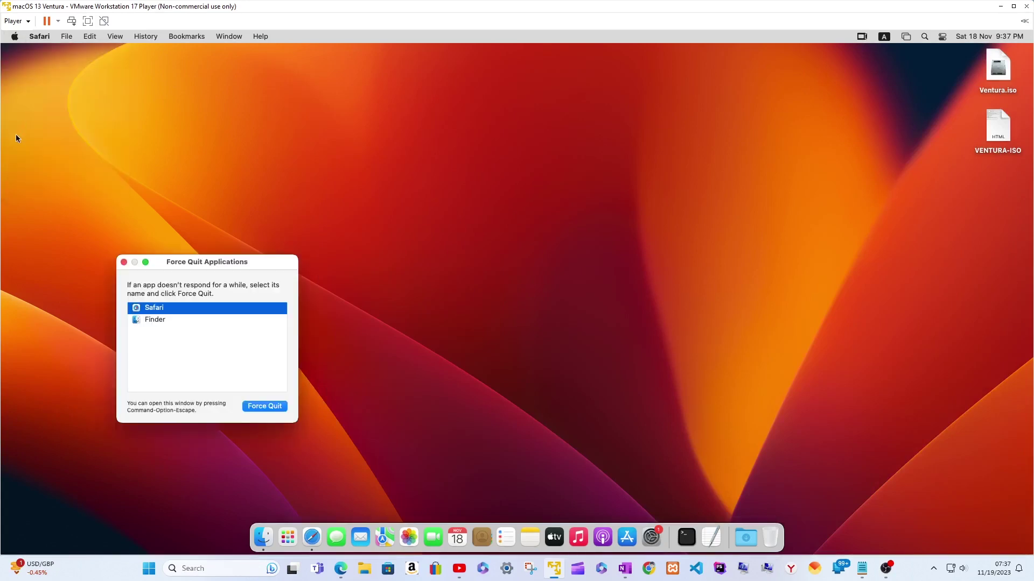
left_click(265, 405)
left_click(282, 354)
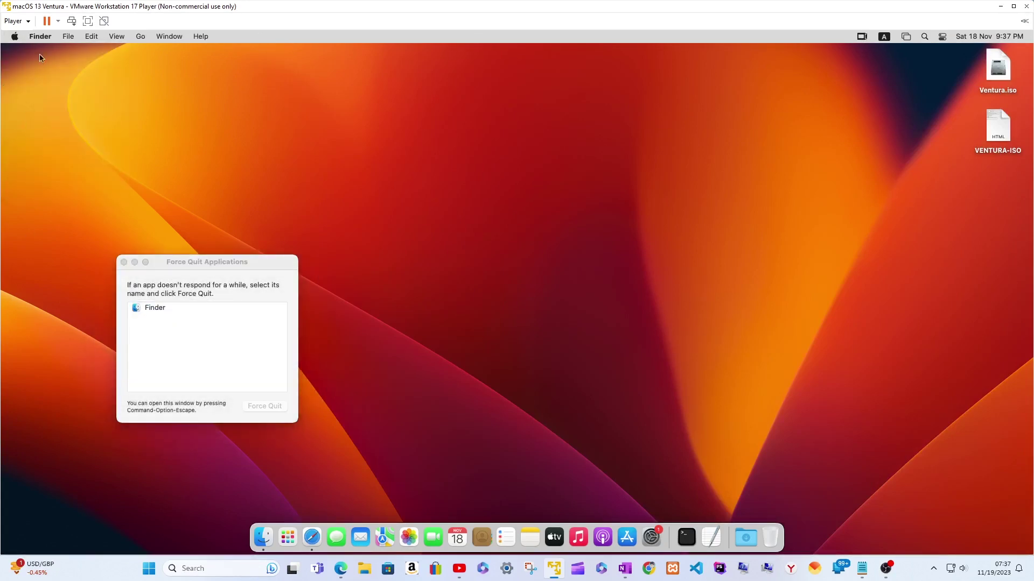
- Shut down the macOS virtual machine and dismiss the removable devices hint
left_click(14, 36)
left_click(28, 162)
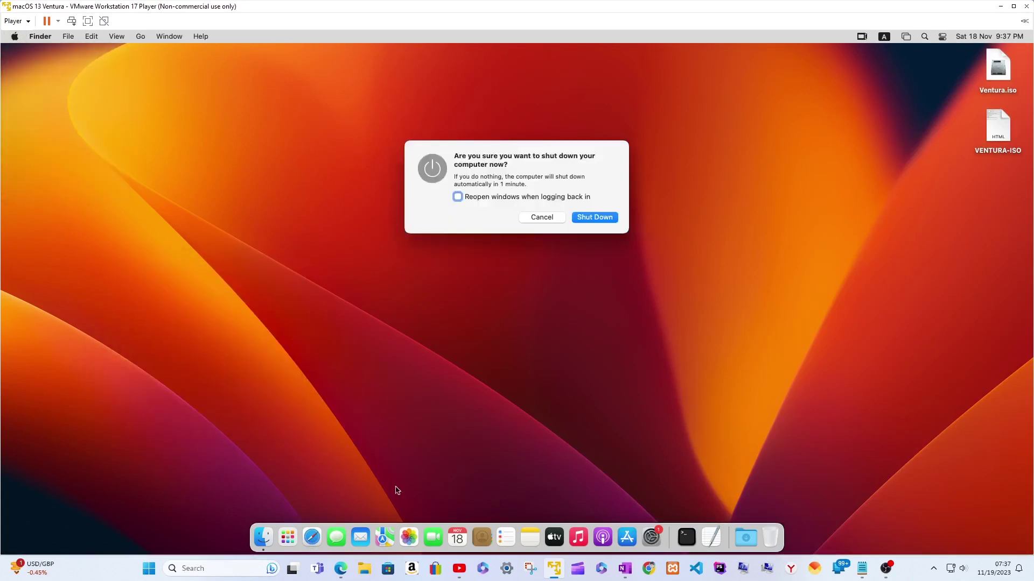
left_click(594, 217)
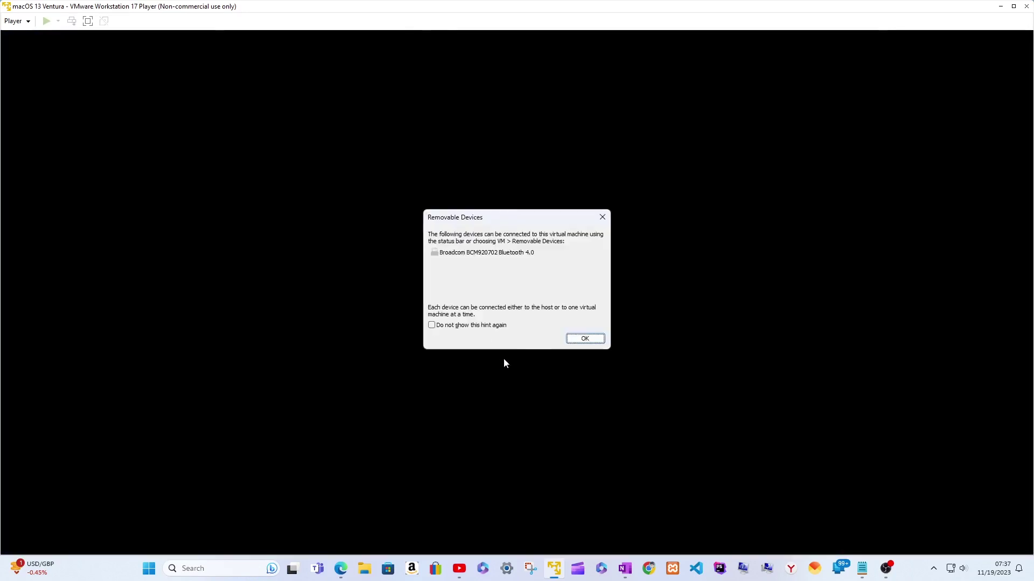
left_click(595, 339)
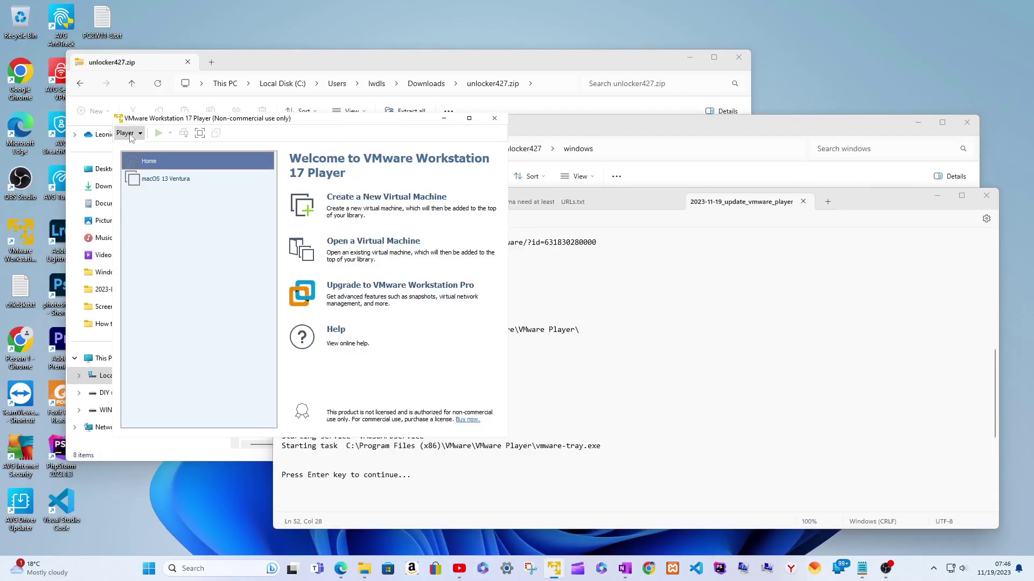
- Check the installed version in the About VMware Workstation 17 Player dialog, highlight the version number, and close the dialog
left_click(129, 134)
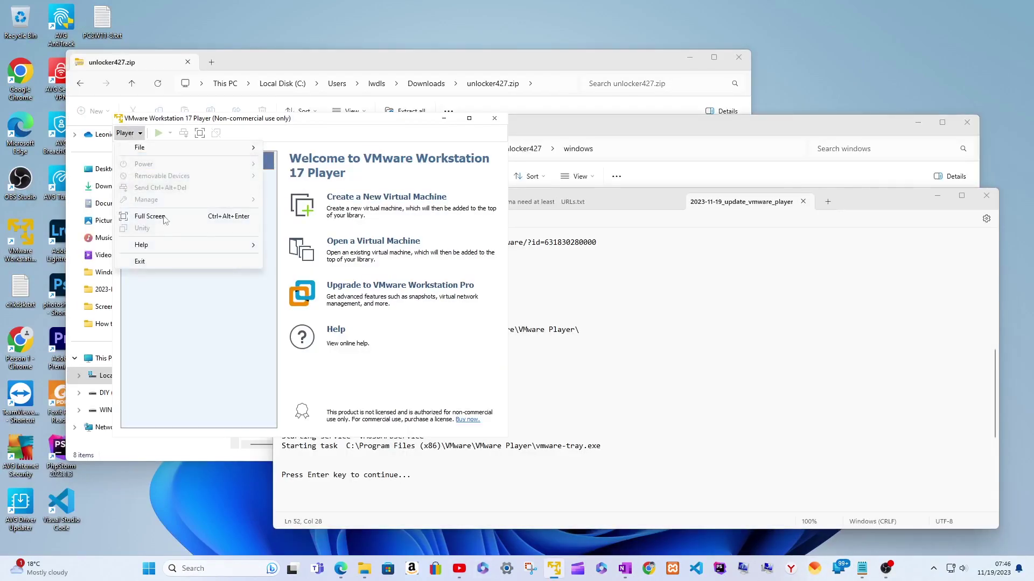
mouse_move(156, 245)
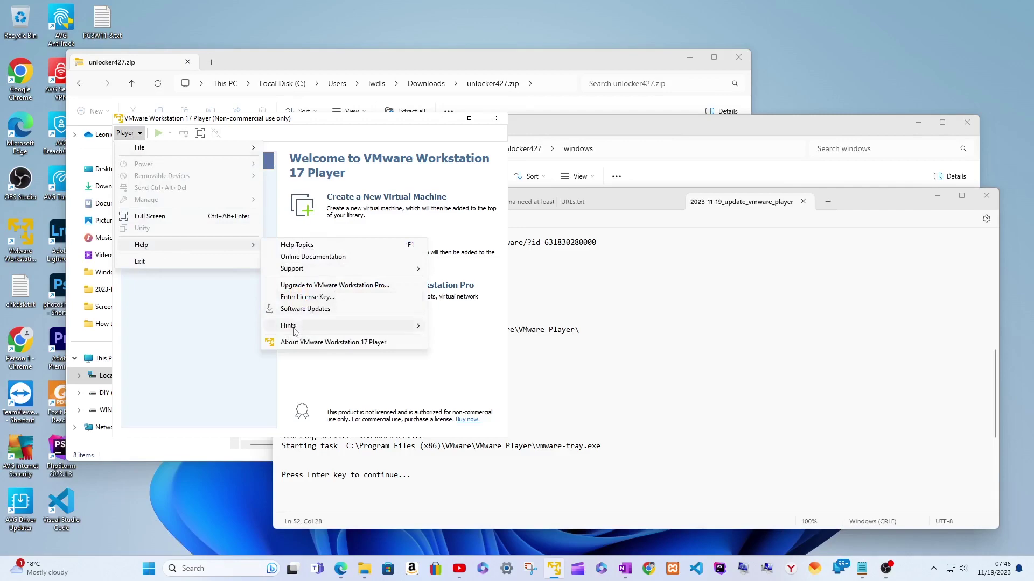
left_click(299, 345)
left_click_drag(298, 190, 201, 190)
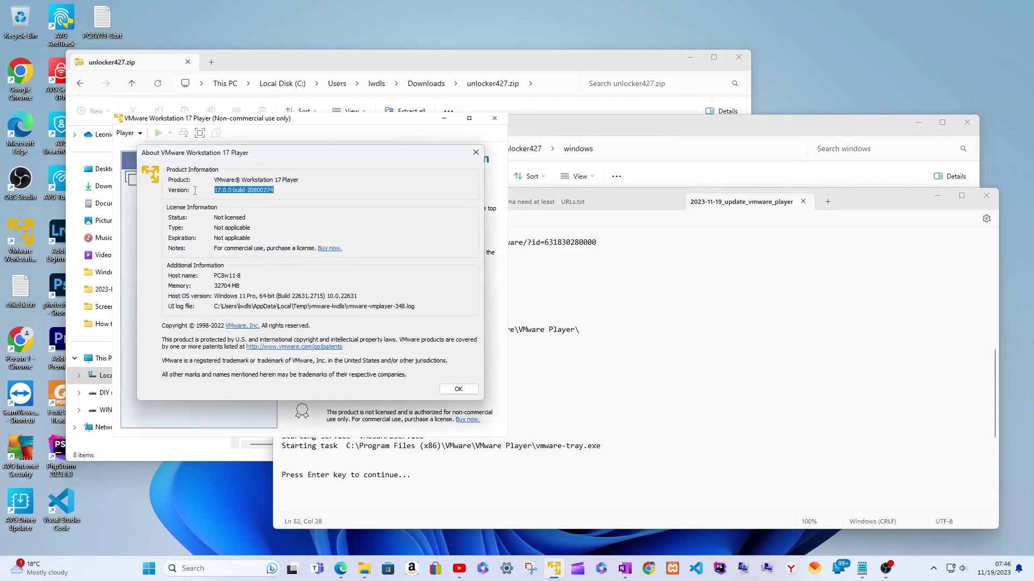
left_click_drag(276, 155, 687, 173)
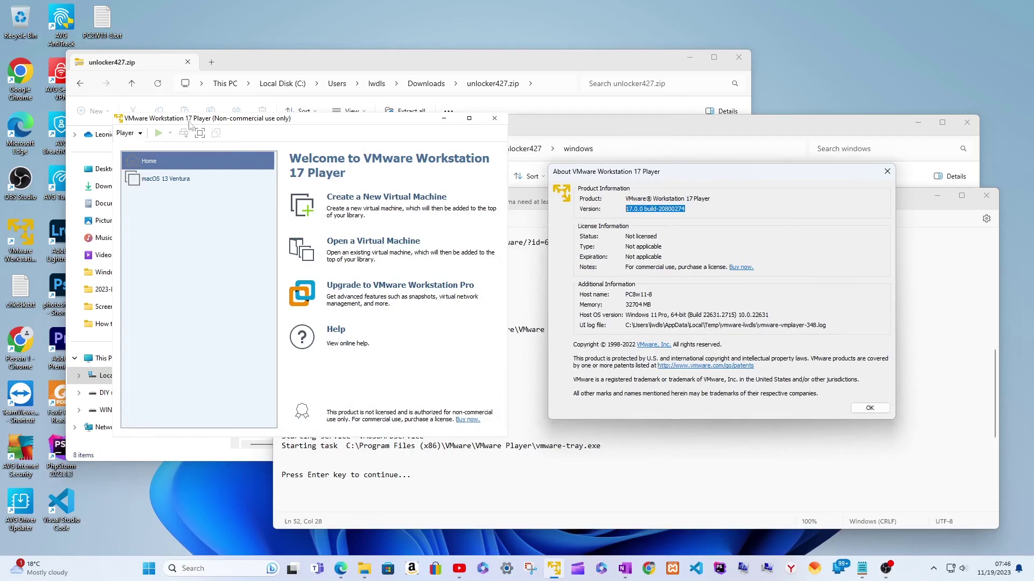
left_click(869, 407)
- Check for VMware Workstation 17 Player software updates
left_click(128, 133)
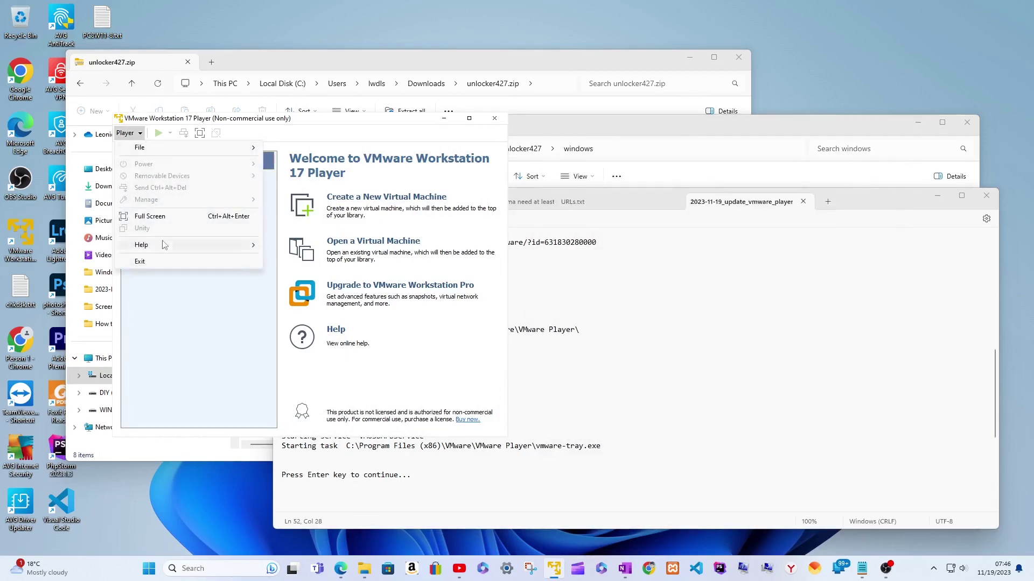
mouse_move(167, 244)
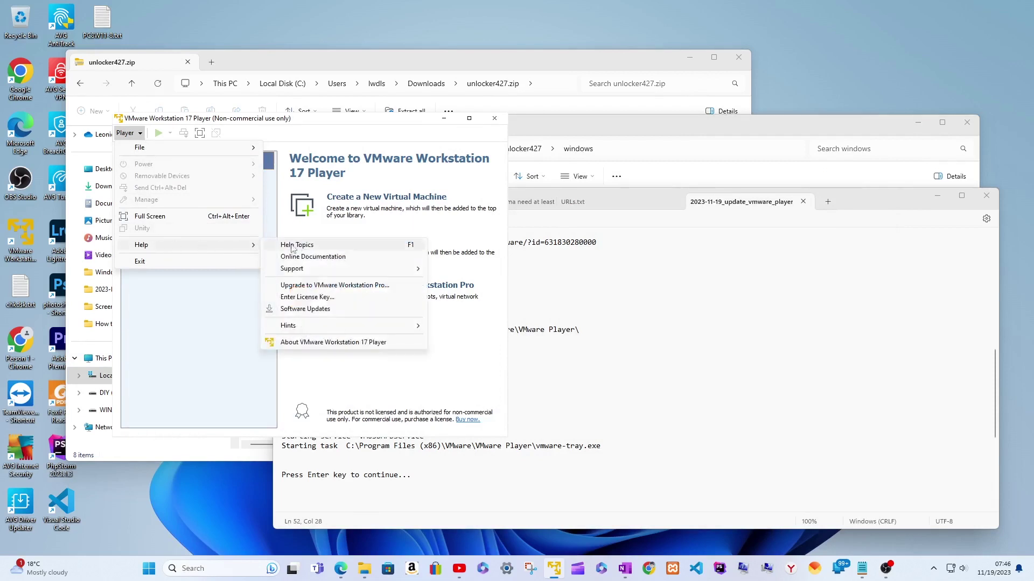
left_click(307, 309)
left_click(381, 371)
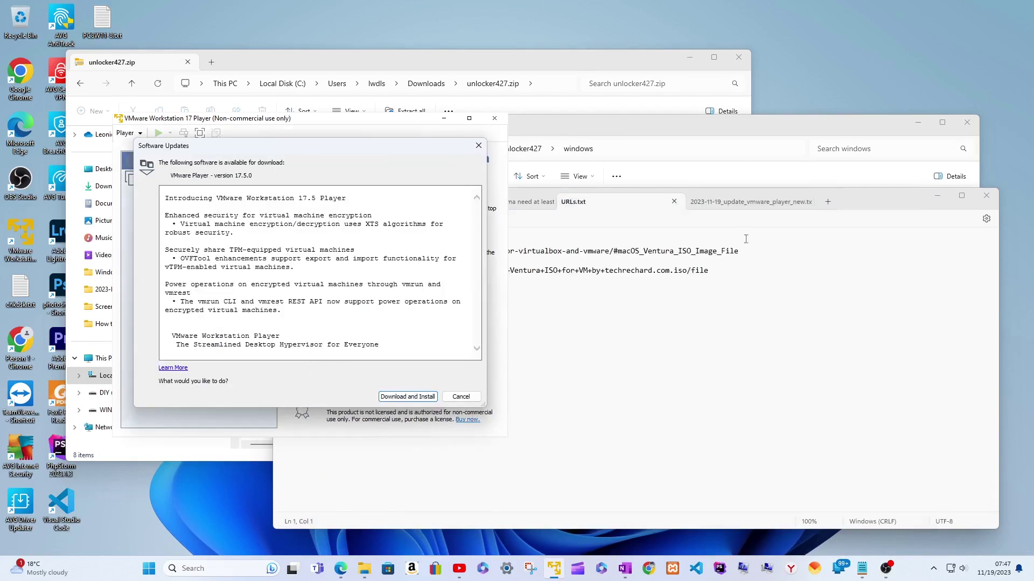
- Close the text editor and the two File Explorer windows, leaving the Software Updates dialog open
left_click(986, 195)
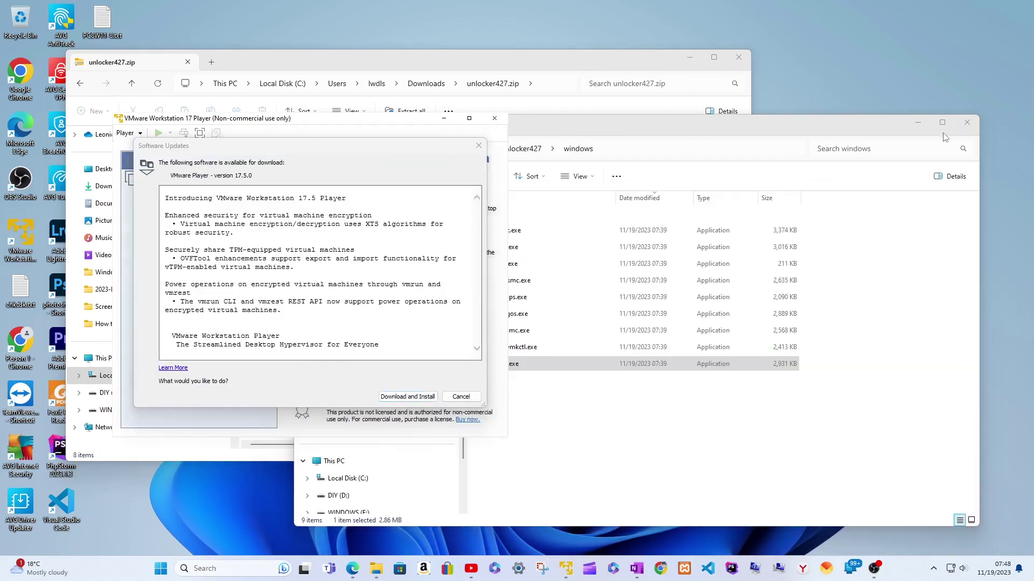
left_click(967, 122)
left_click(727, 61)
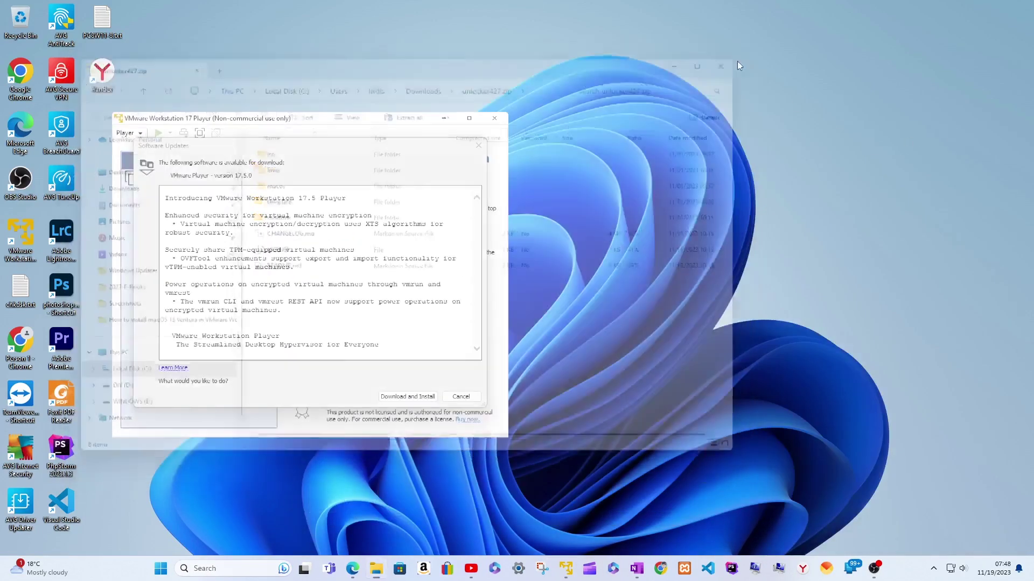
left_click(391, 125)
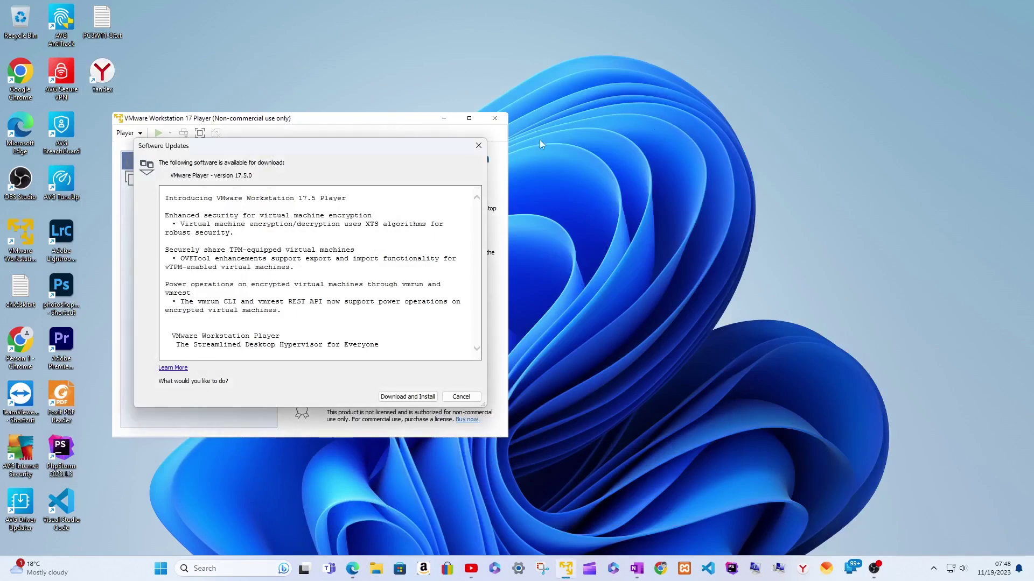
- Start the VMware Player 17.5.0 update download and move its progress window away from the welcome page
left_click(467, 399)
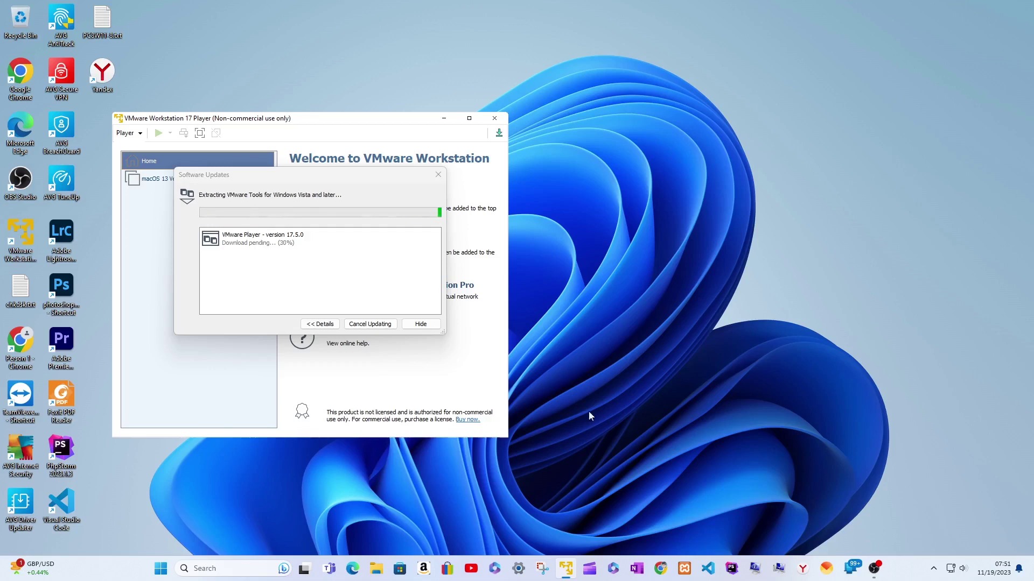
left_click_drag(317, 175, 558, 349)
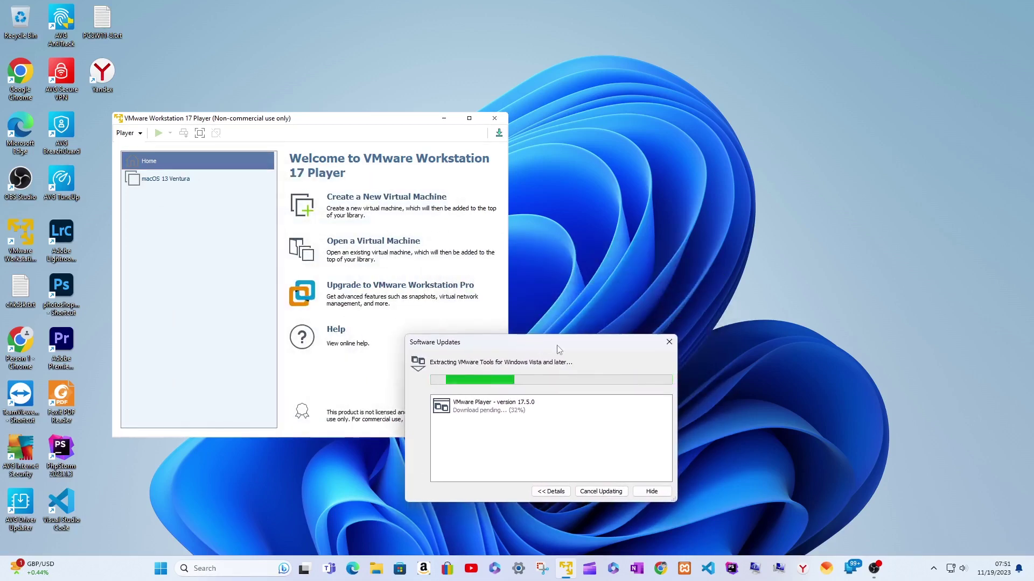
left_click(908, 489)
key("Right")
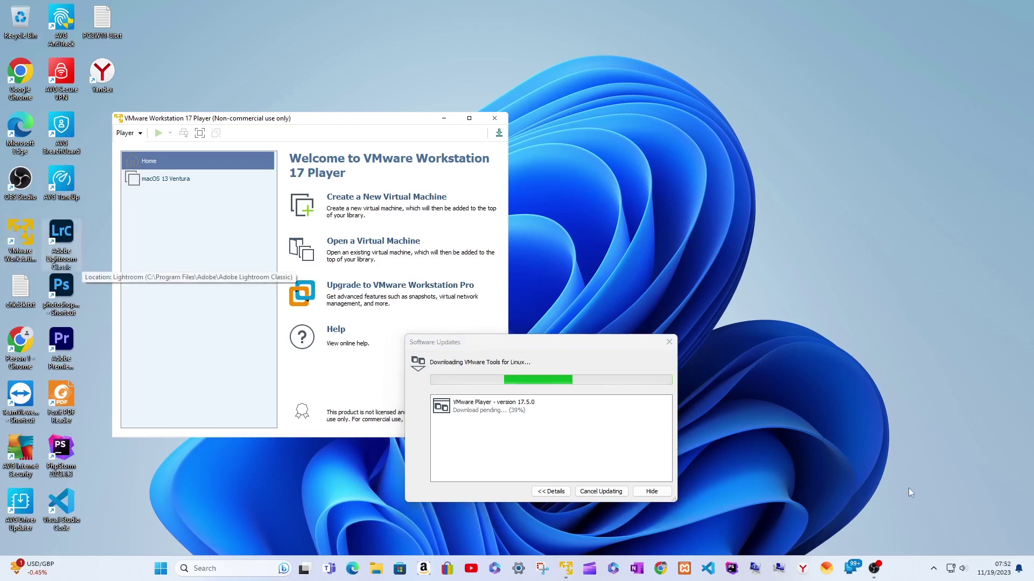
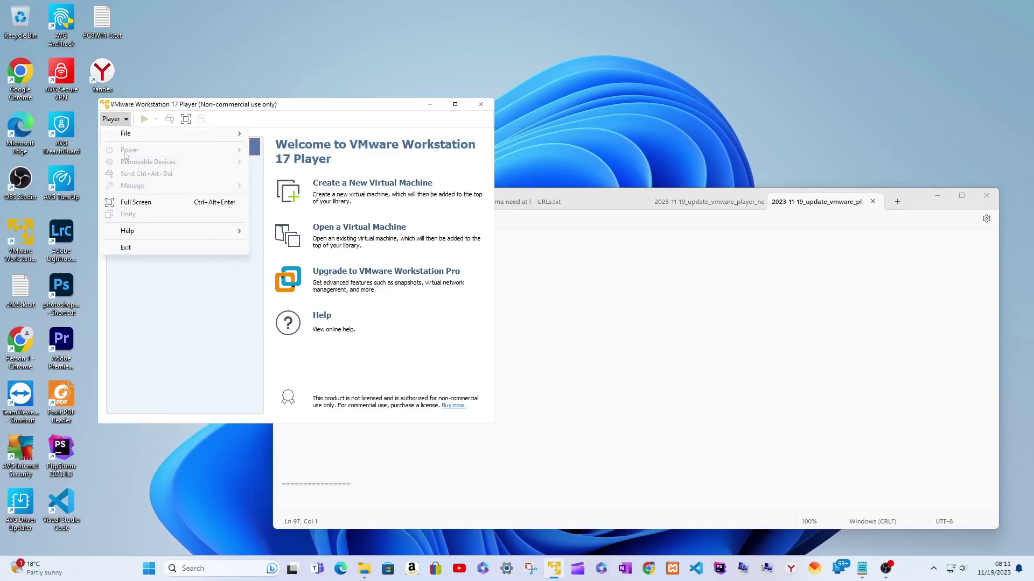
- Run the software update check again from the reopened VMware Player to get version 17.5.0
mouse_move(128, 228)
left_click(285, 295)
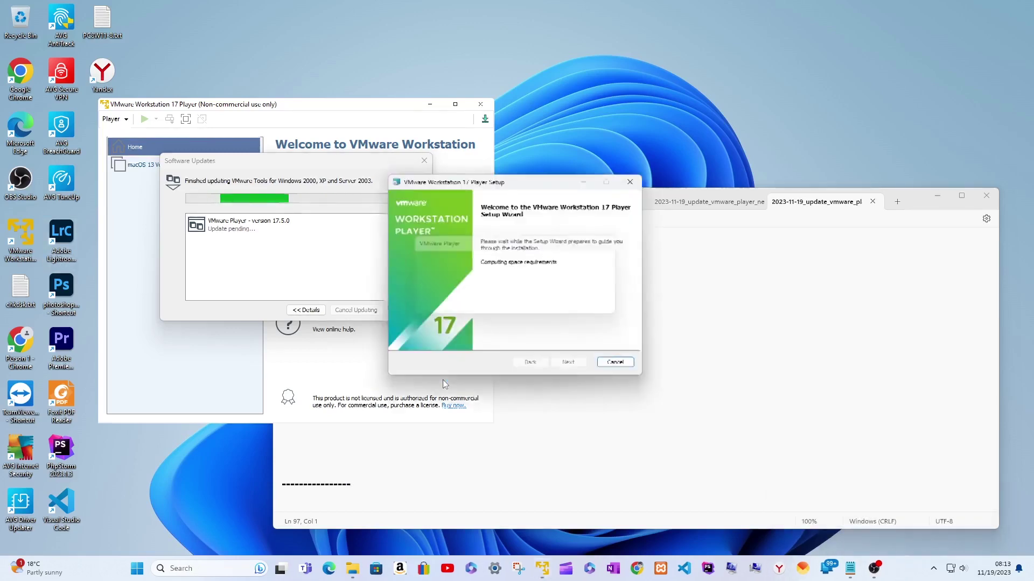
- Complete the VMware Workstation 17 Player setup wizard, keeping the Desktop and Start Menu Programs Folder shortcuts, and install the update
left_click(572, 367)
left_click(517, 300)
left_click(401, 342)
left_click(573, 368)
left_click(572, 368)
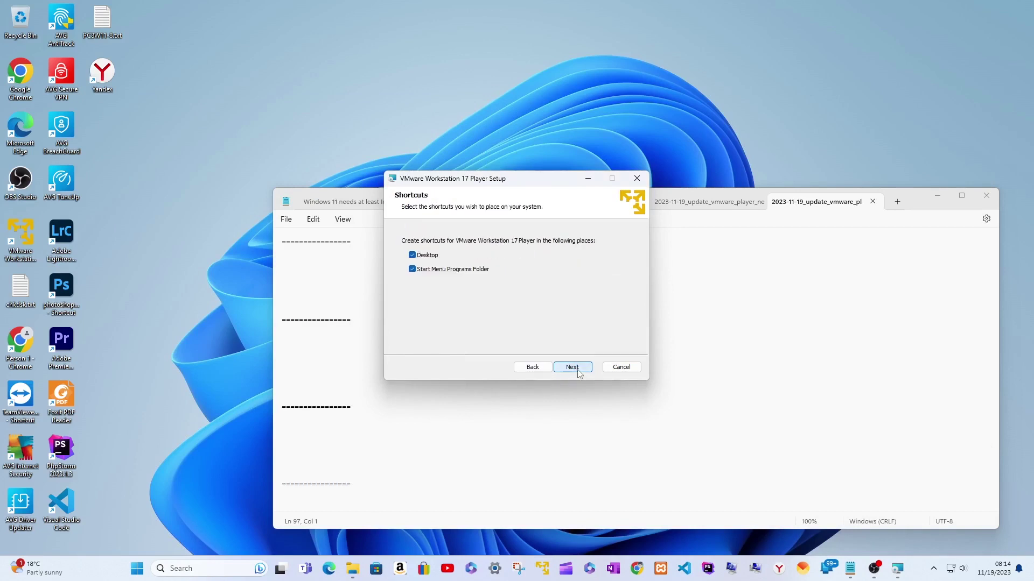
left_click(572, 367)
left_click(571, 368)
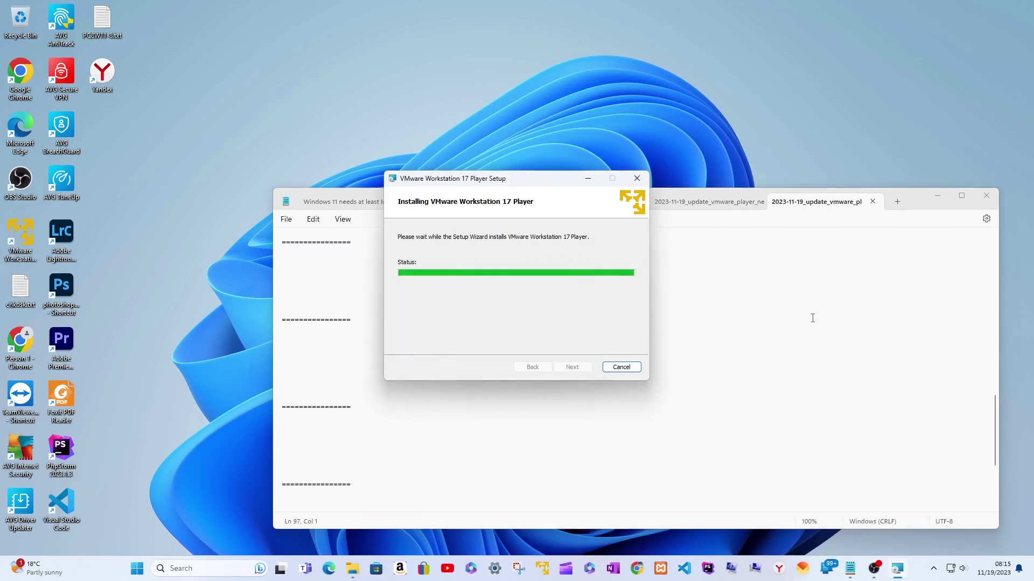
left_click(621, 367)
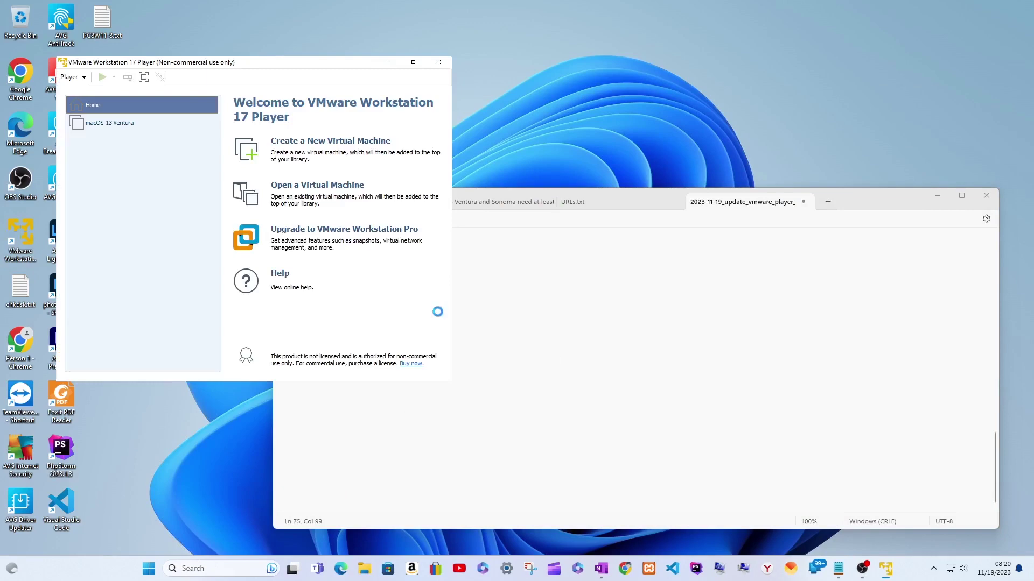
- Move the VMware Player window toward the middle of the desktop, inspect the version number in its About information, and close that dialog
left_click_drag(233, 63, 543, 111)
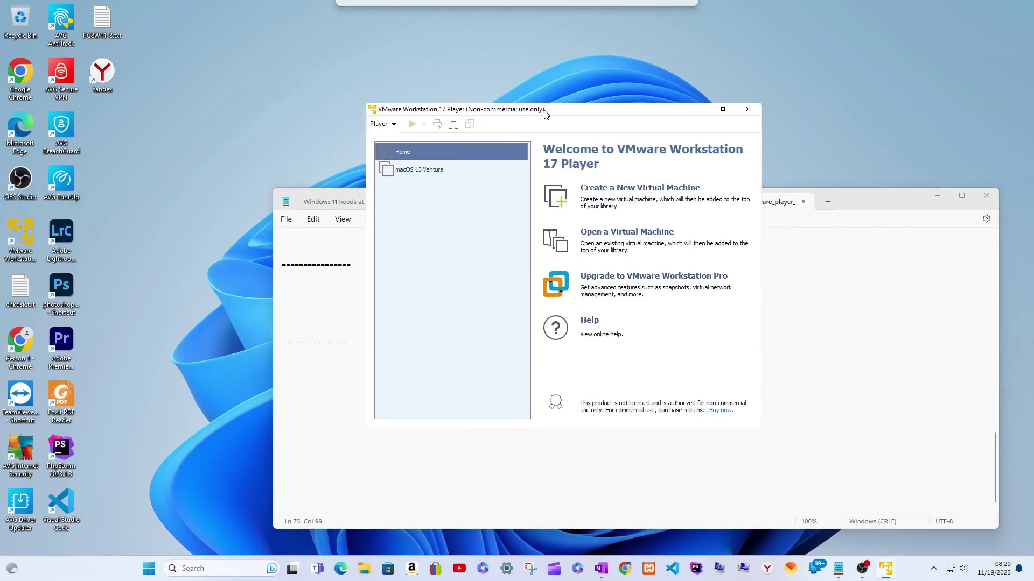
left_click(391, 128)
mouse_move(473, 237)
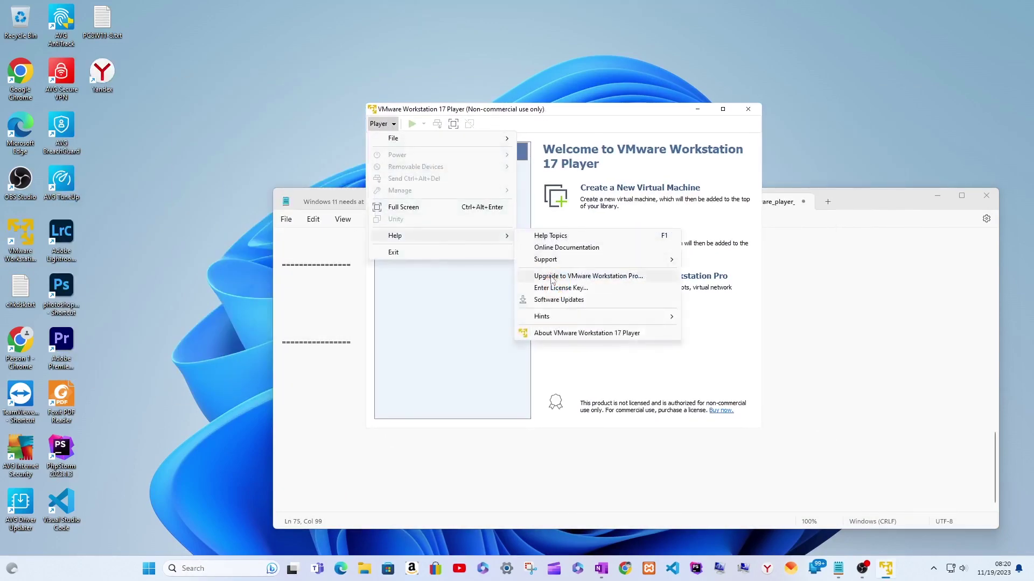
left_click(548, 334)
left_click_drag(553, 179, 463, 184)
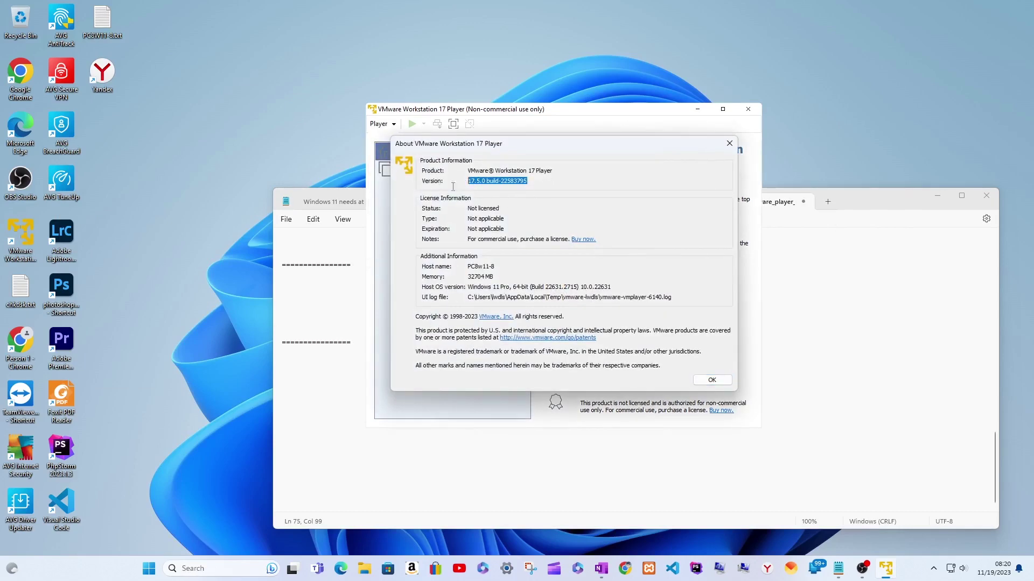
left_click(554, 181)
left_click_drag(565, 178, 397, 192)
left_click(550, 181)
left_click(721, 381)
- Check for further VMware Player software updates and close the update dialogs
left_click(383, 125)
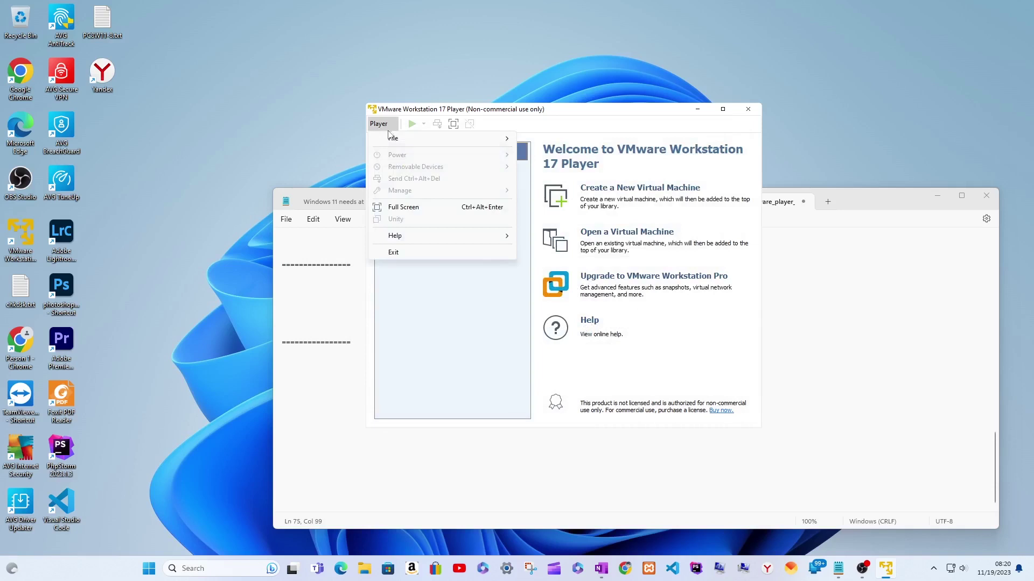
mouse_move(406, 238)
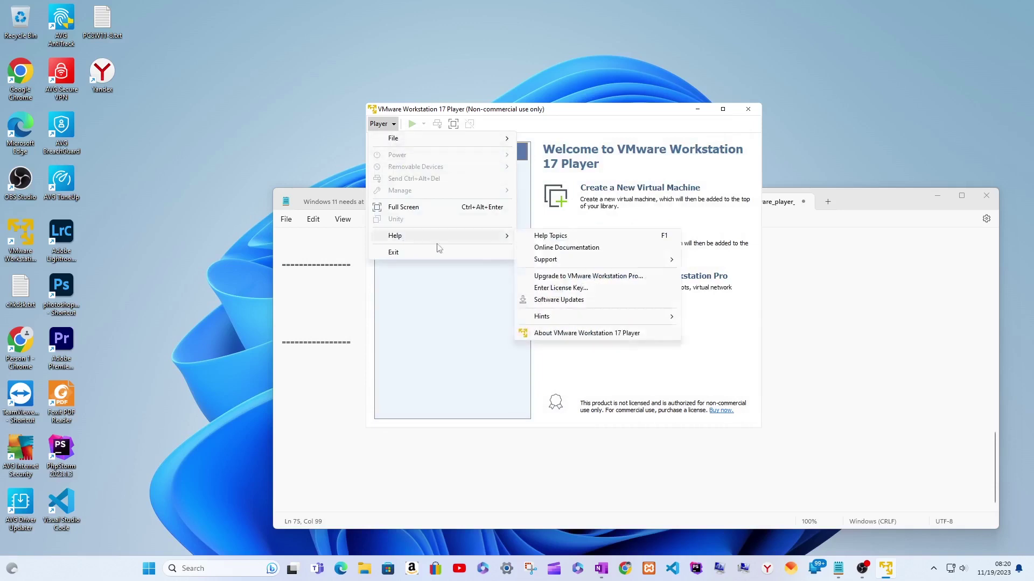
left_click(569, 304)
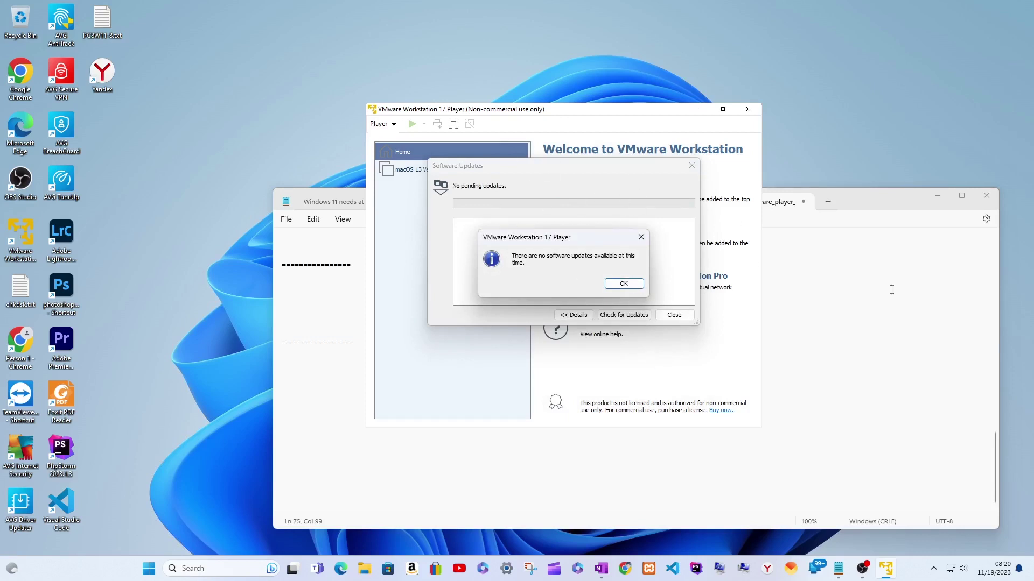
left_click(638, 284)
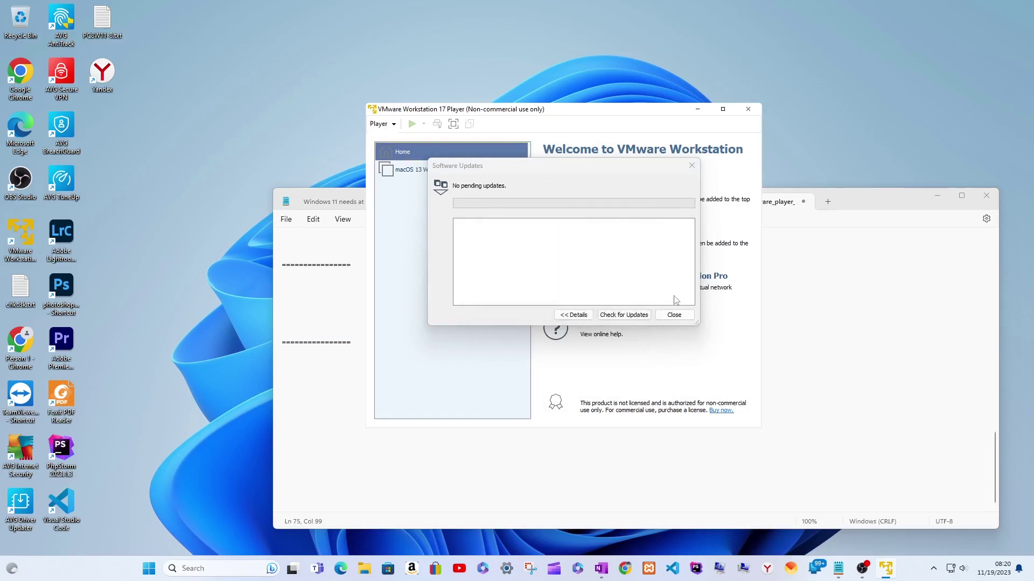
left_click(674, 315)
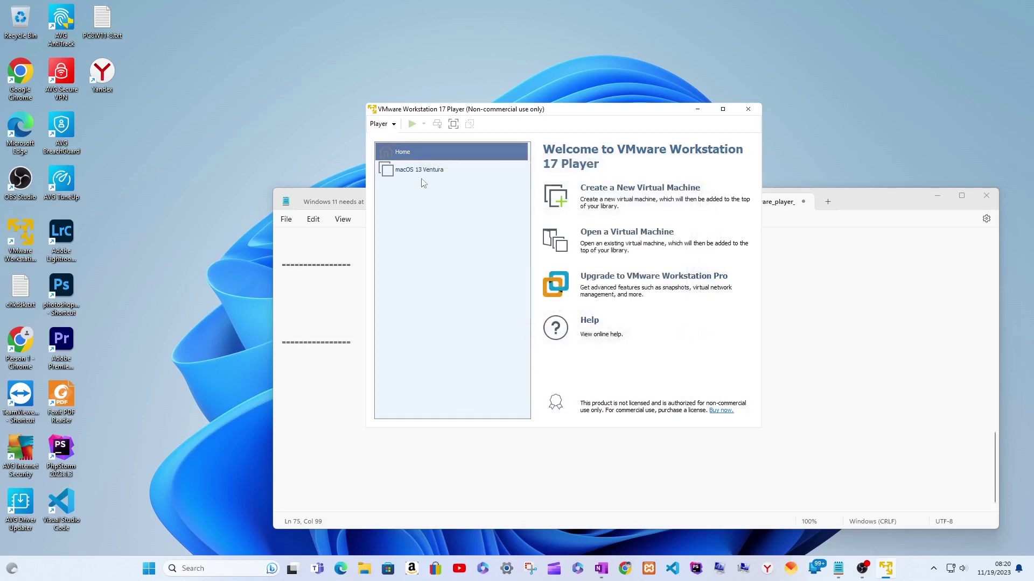
- Start the macOS 13 Ventura virtual machine as a test and shut down the guest, accepting the power-off and exit
left_click(425, 171)
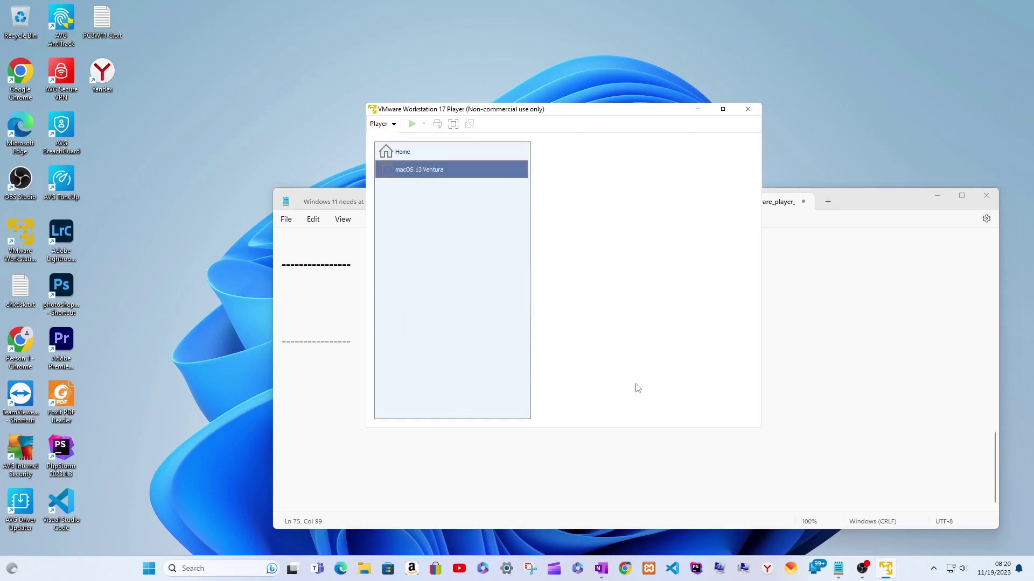
left_click(606, 379)
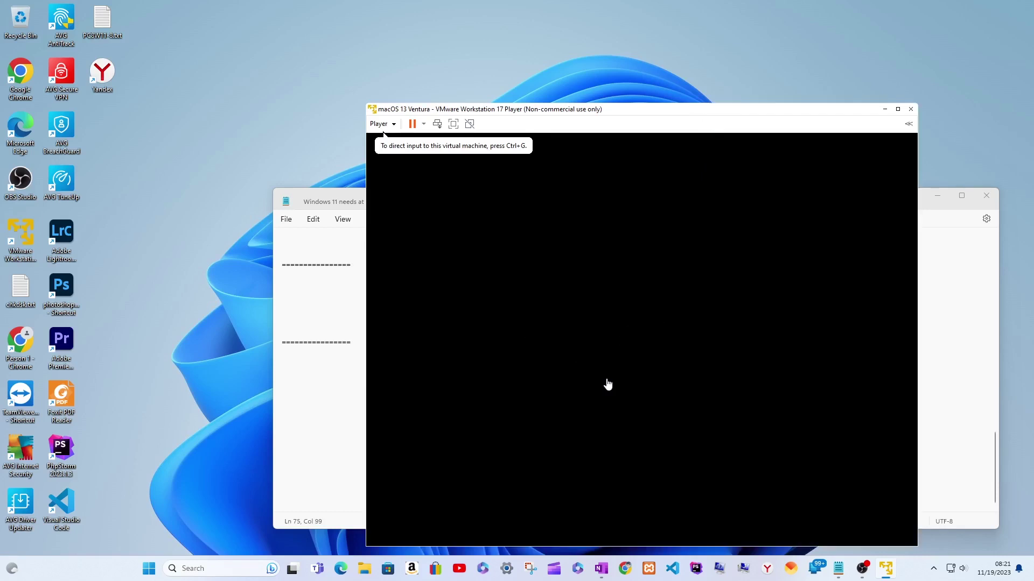
left_click(424, 124)
left_click(447, 150)
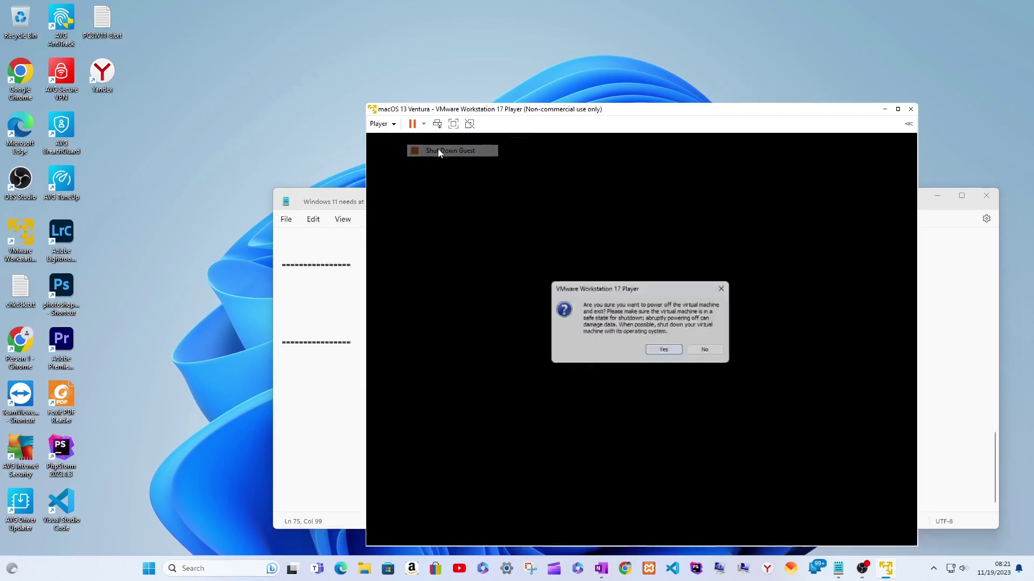
key("Return")
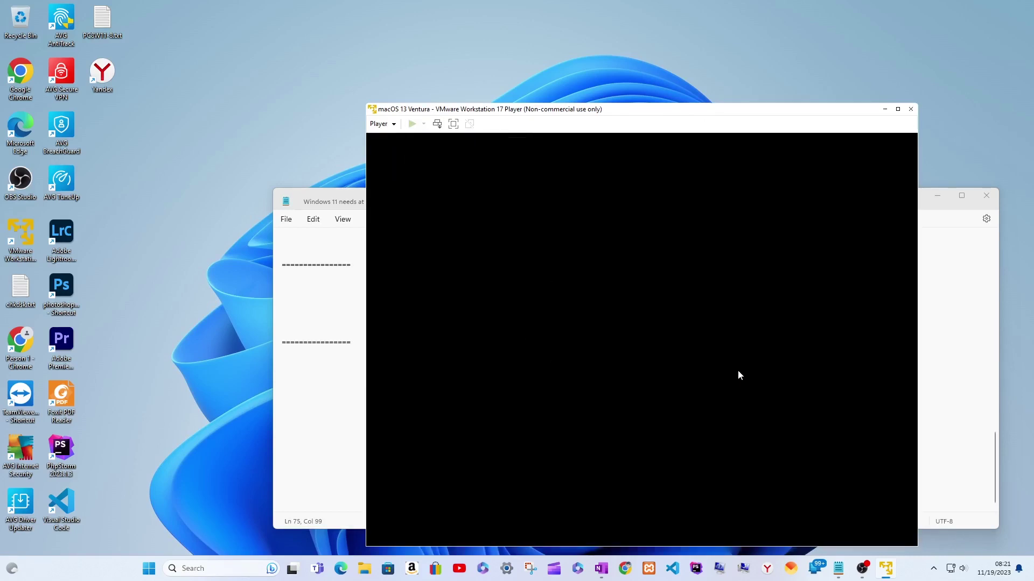
- Open the windows folder inside unlocker427 from Downloads in File Explorer
key("super+e")
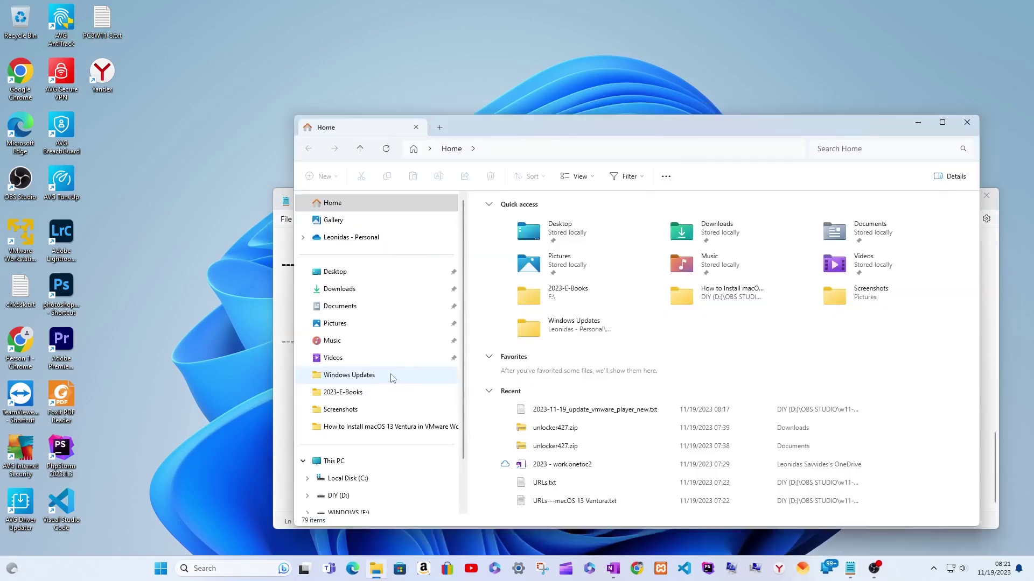
left_click(337, 307)
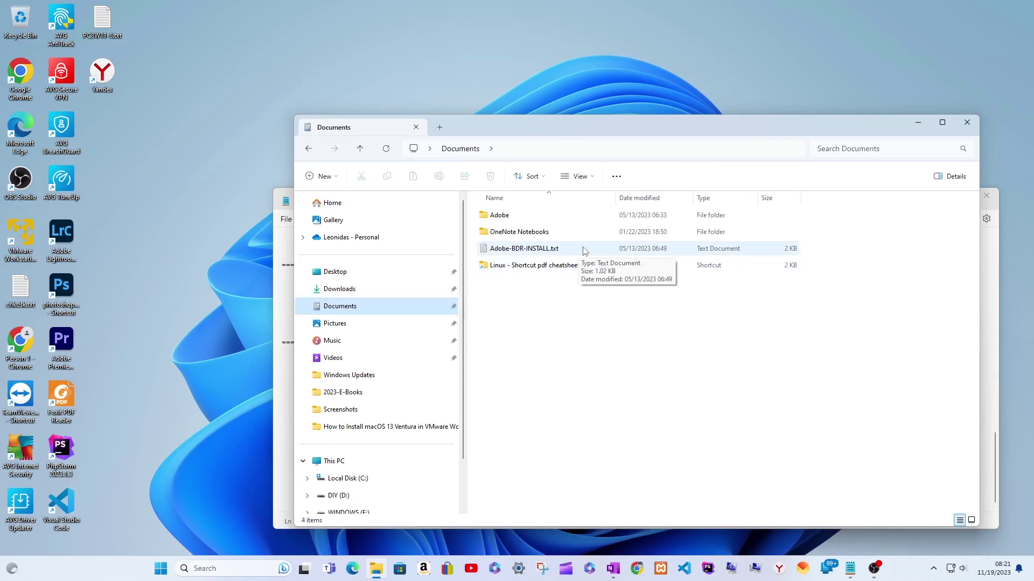
left_click(340, 291)
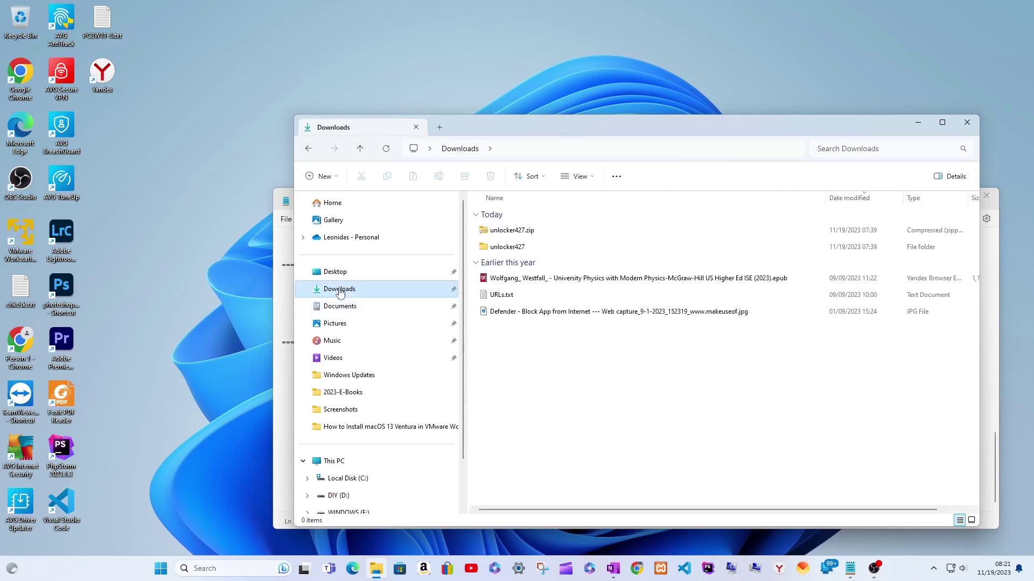
double_click(499, 248)
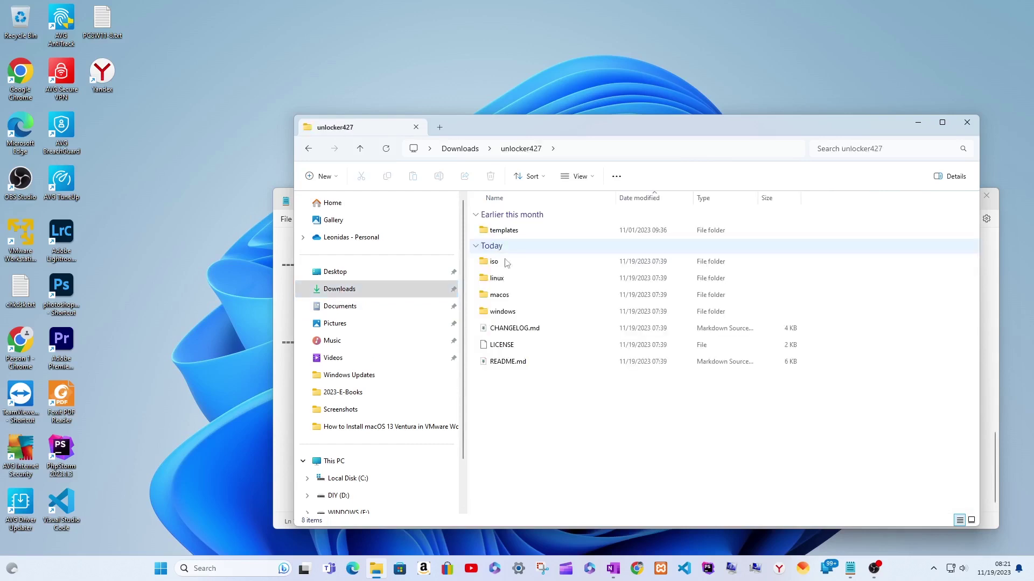
double_click(518, 313)
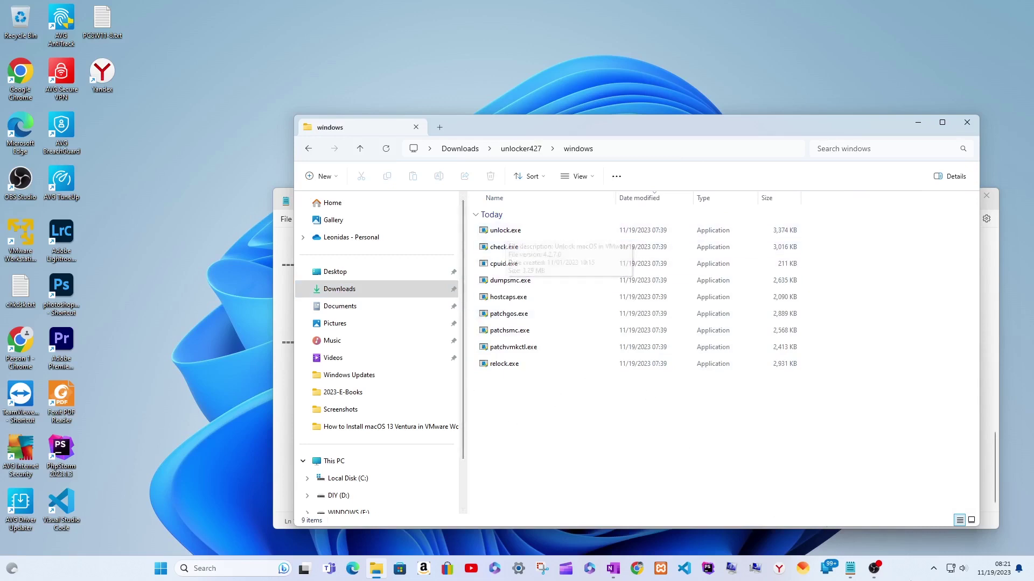
- Turn off AVG Internet Security protection, dismiss the Windows Security notification, and check AVG's protection status
left_click(937, 573)
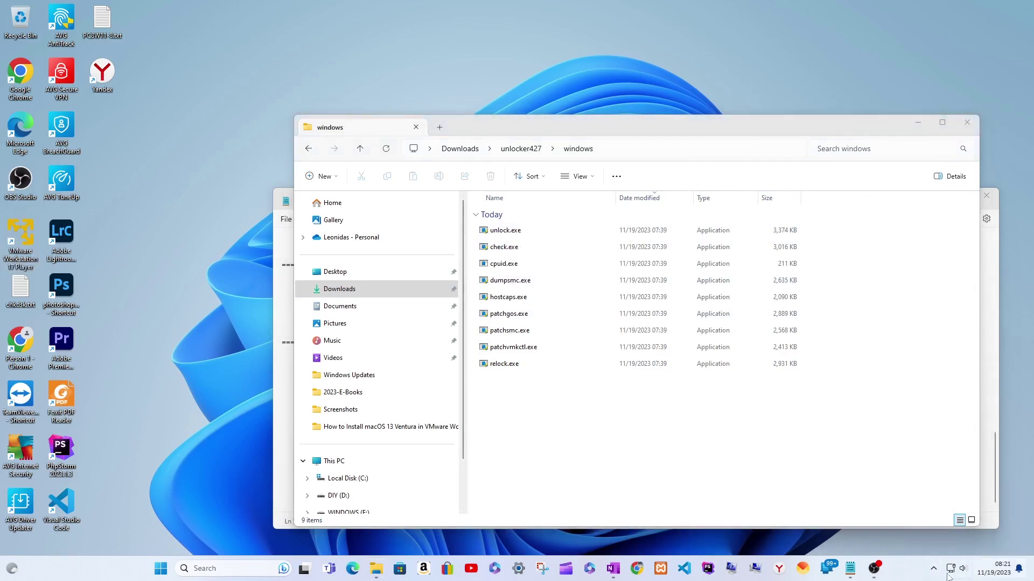
left_click(933, 568)
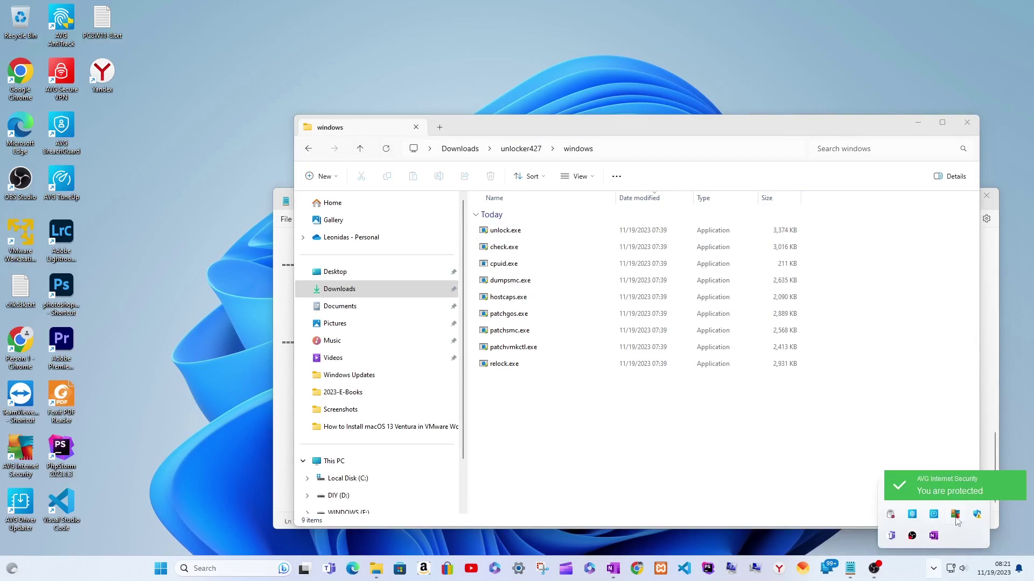
left_click(956, 515)
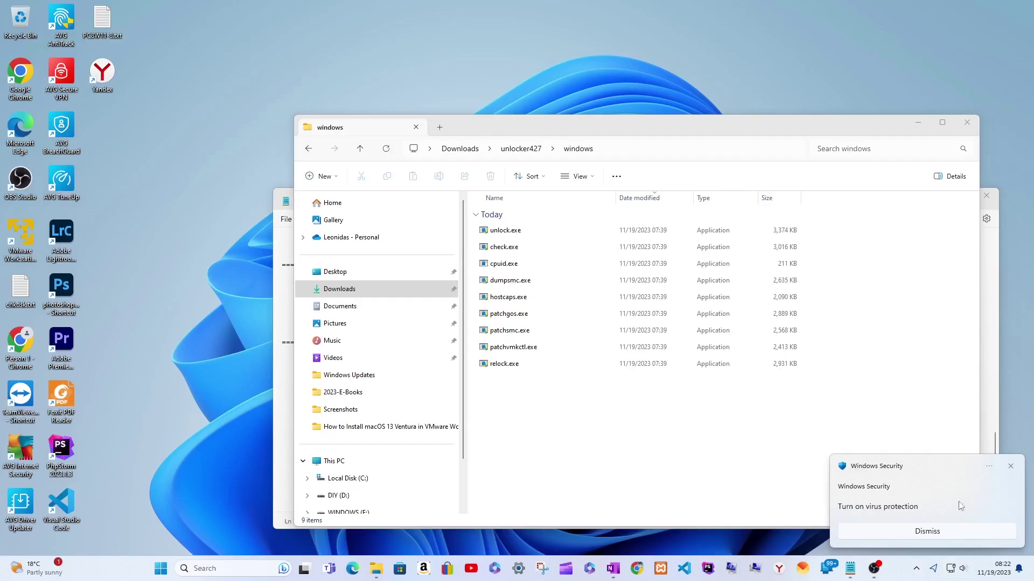
left_click(1011, 467)
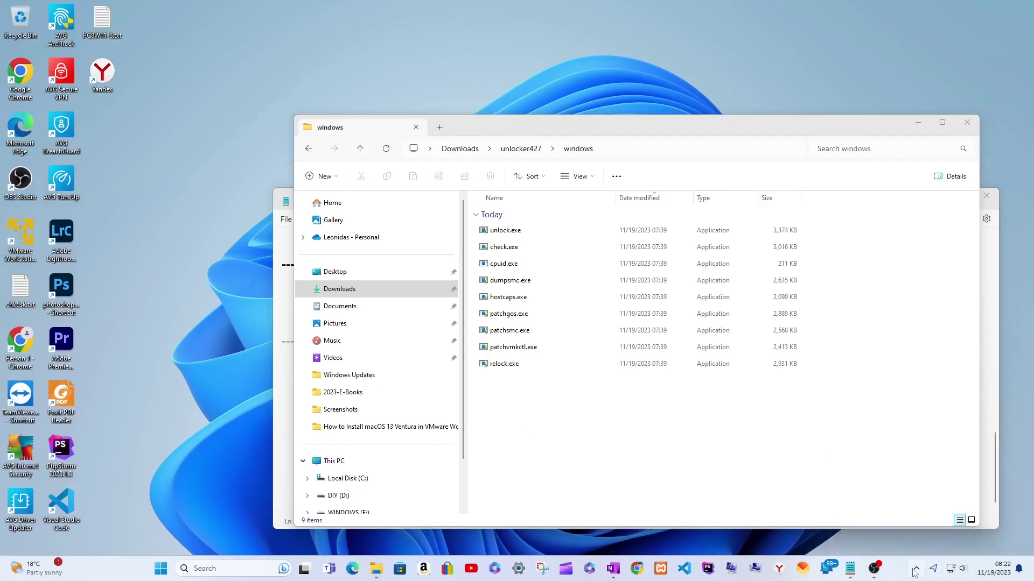
left_click(915, 569)
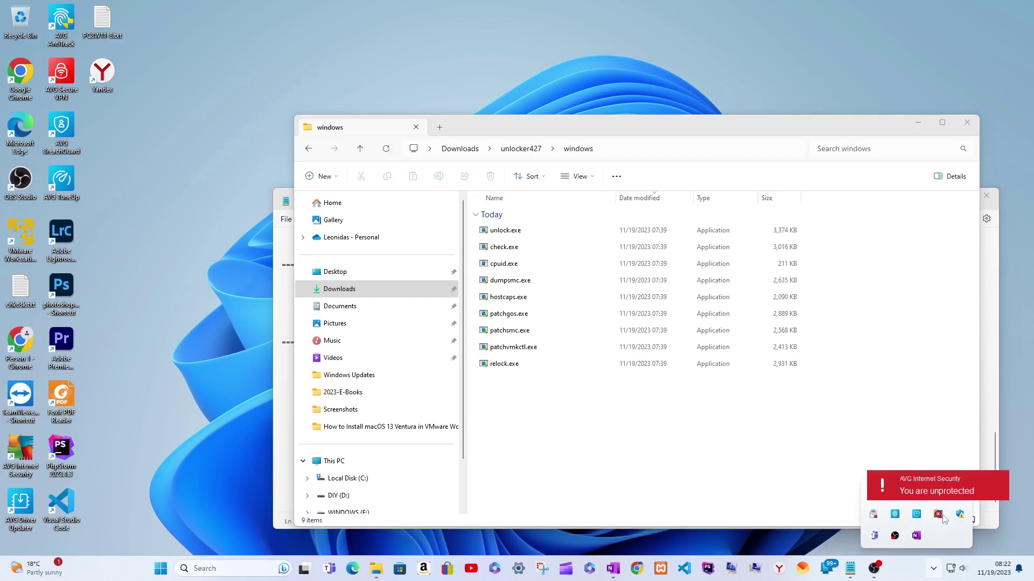
left_click(698, 446)
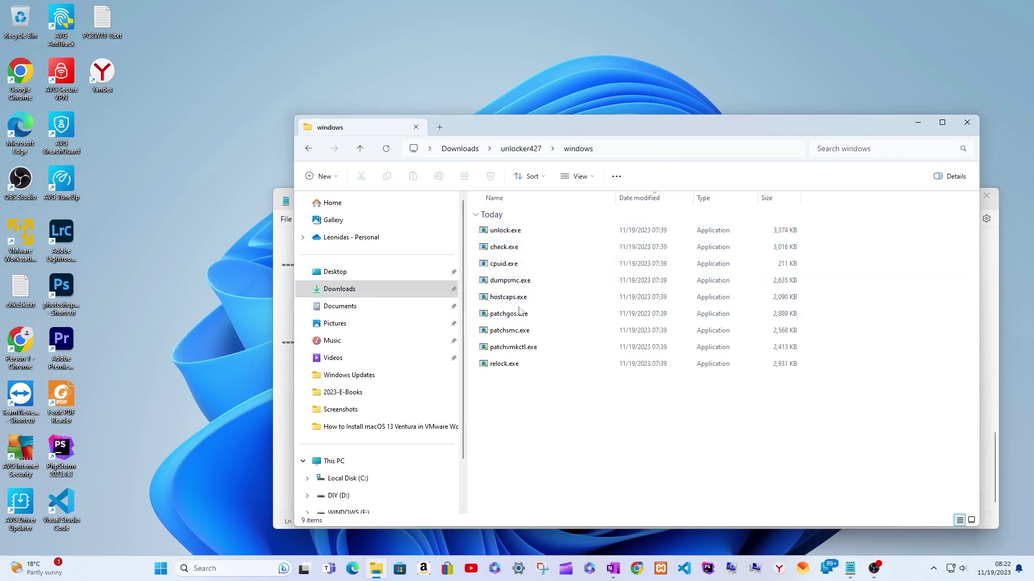
- Run check.exe to examine the patch status of the VMware Player files, and close its console
double_click(503, 247)
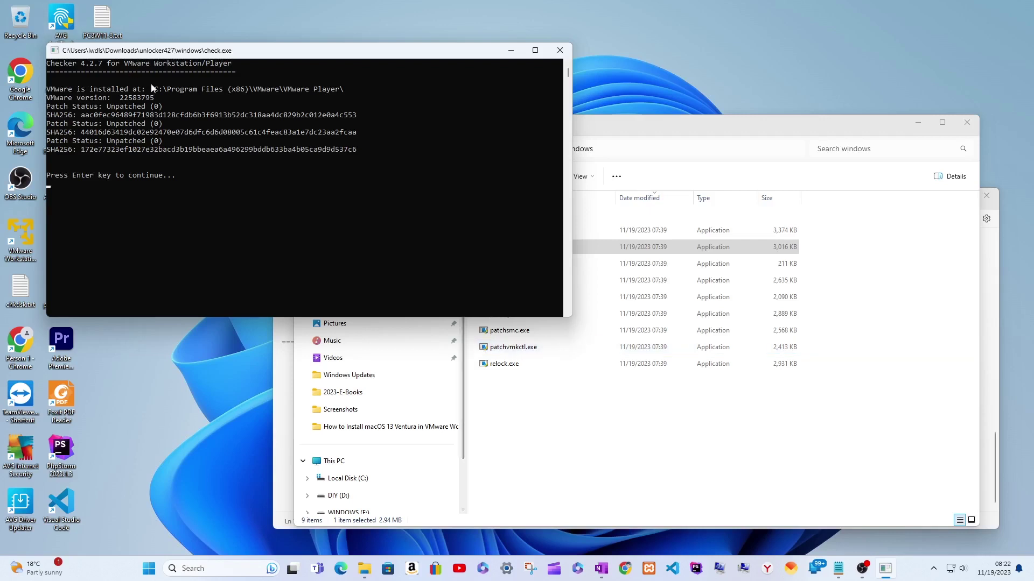
left_click_drag(150, 106, 146, 142)
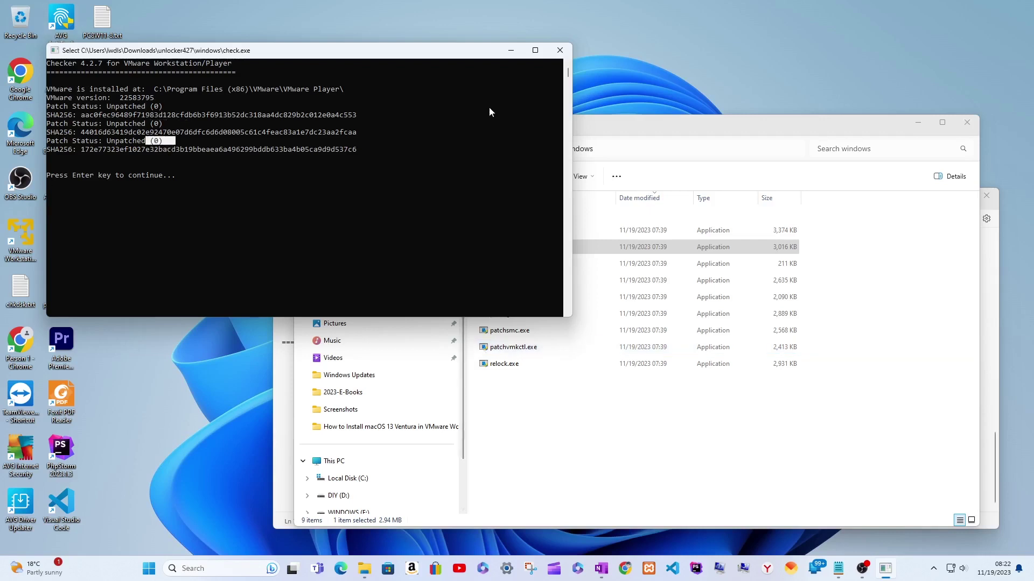
left_click(560, 50)
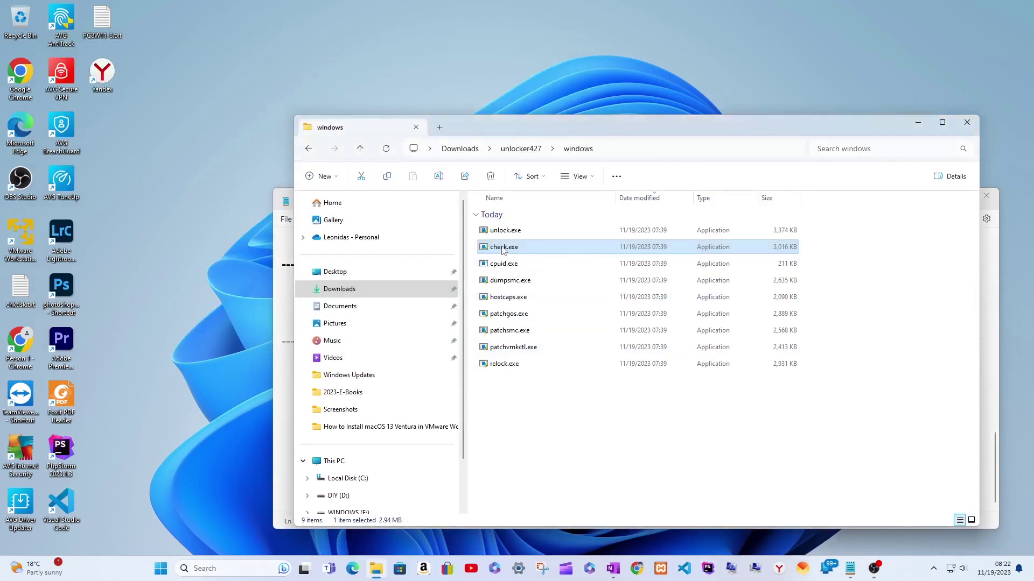
- Run unlock.exe despite the SmartScreen warning, grant it administrator permission, and review the patching output from end to start
double_click(507, 230)
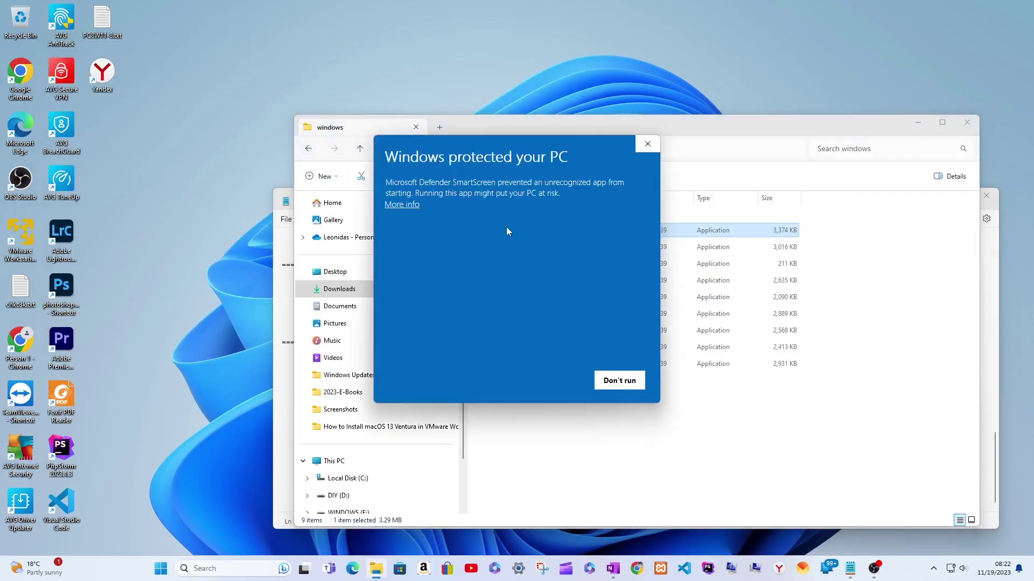
left_click(398, 206)
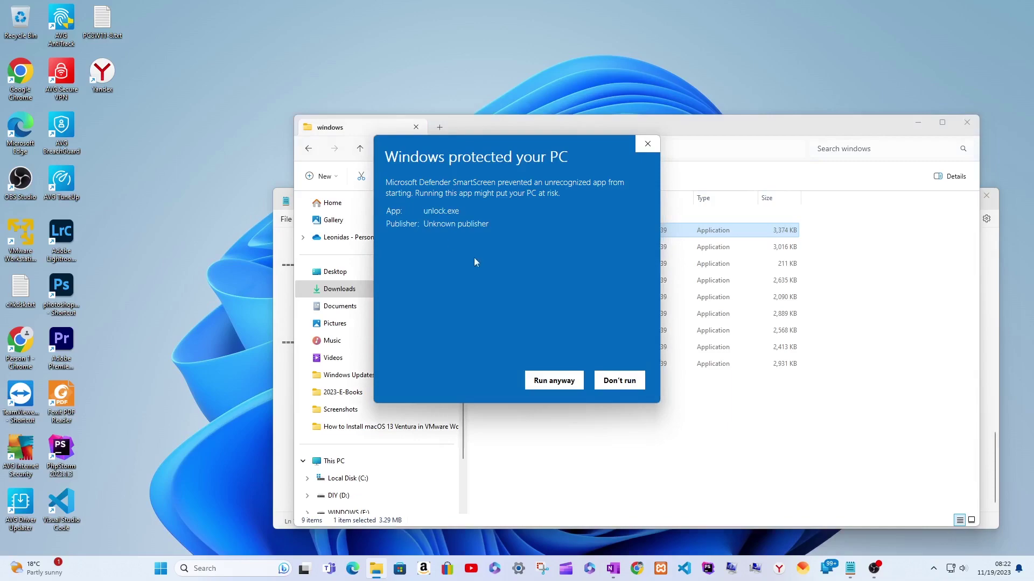
left_click(554, 382)
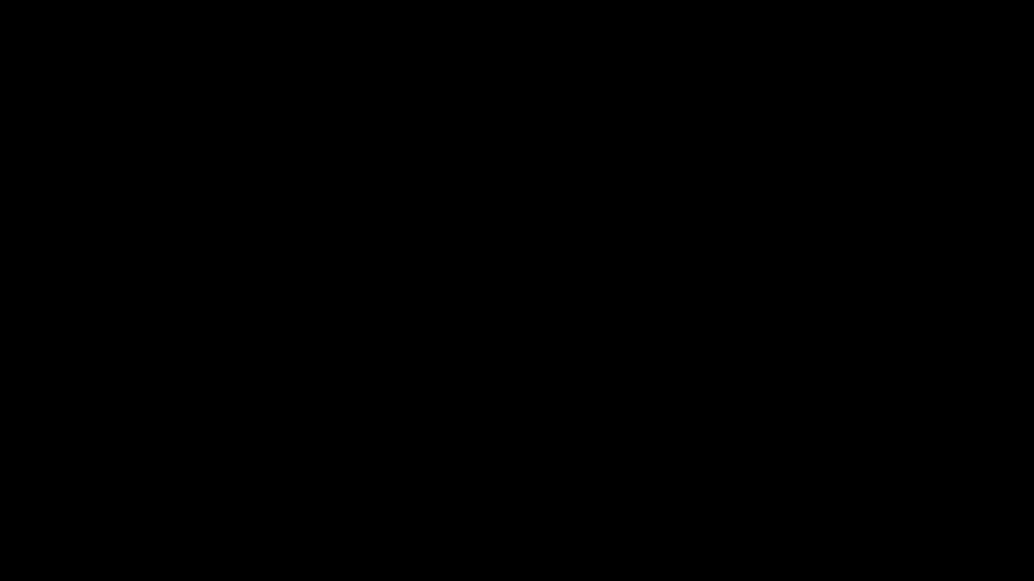
key("alt+y")
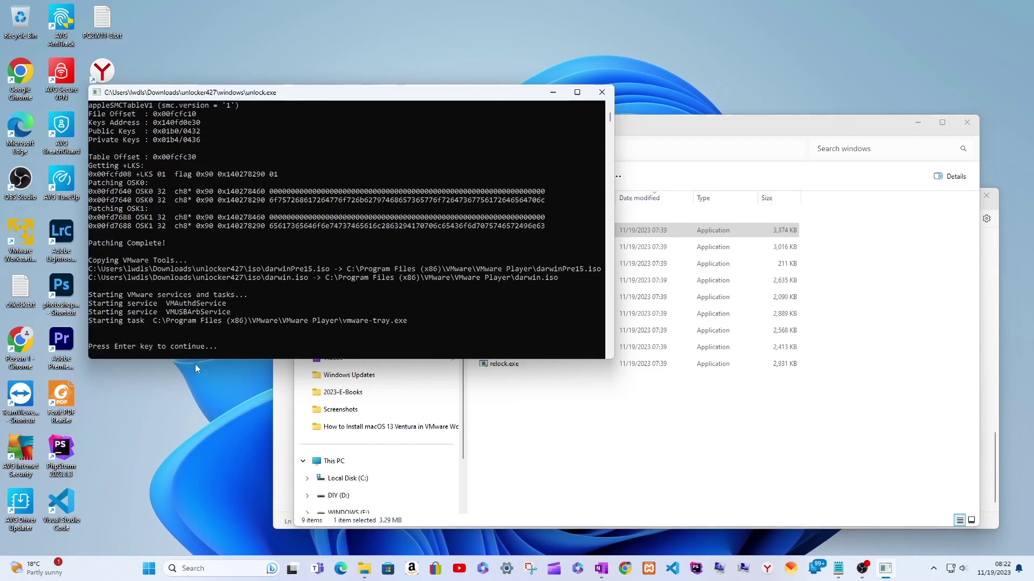
left_click_drag(229, 353, 73, 51)
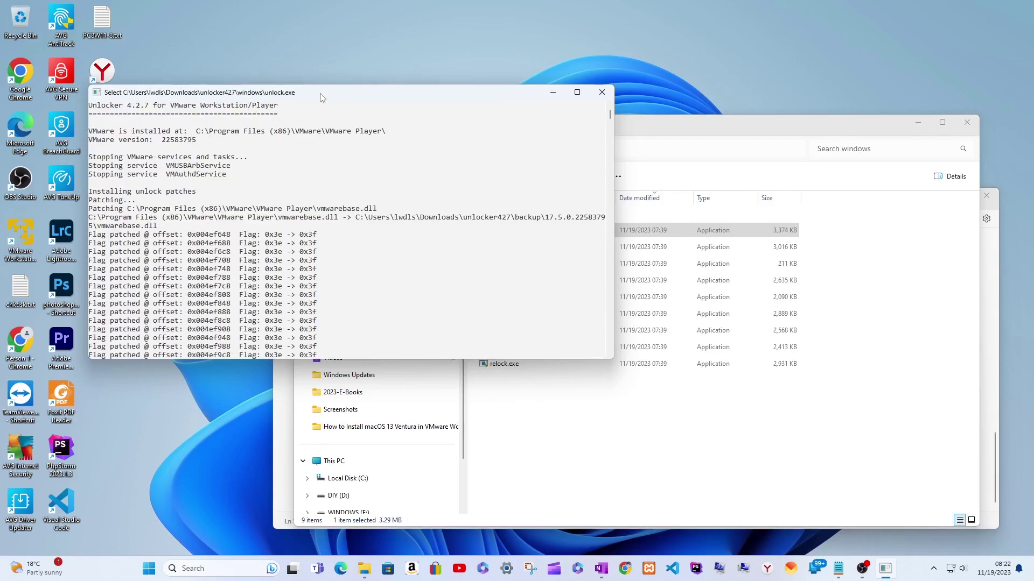
scroll(356, 308, "down", 1)
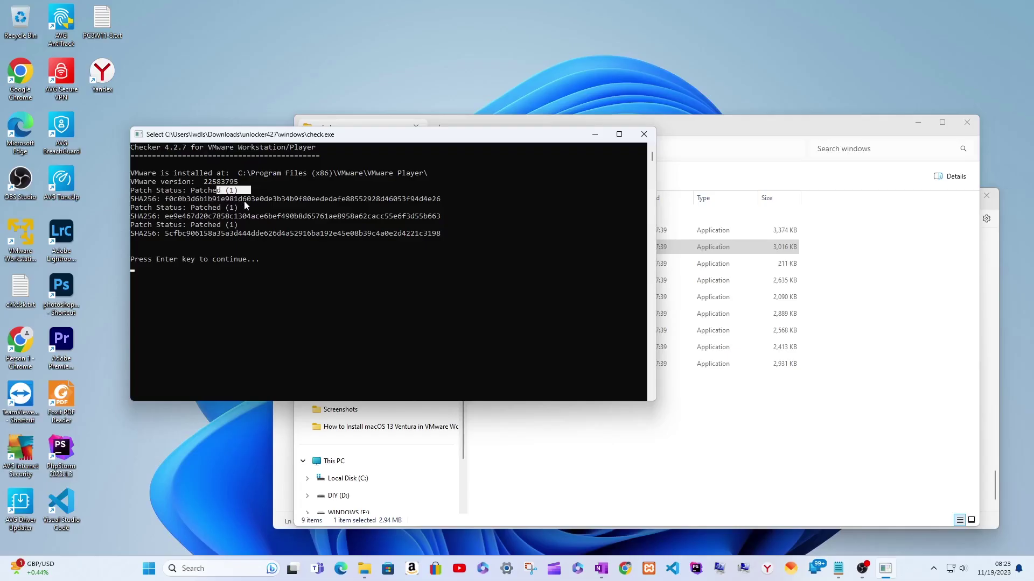
- Review the patch status lines from check.exe after unlocking, and close the console and the File Explorer window
left_click_drag(242, 199, 221, 224)
left_click(332, 279)
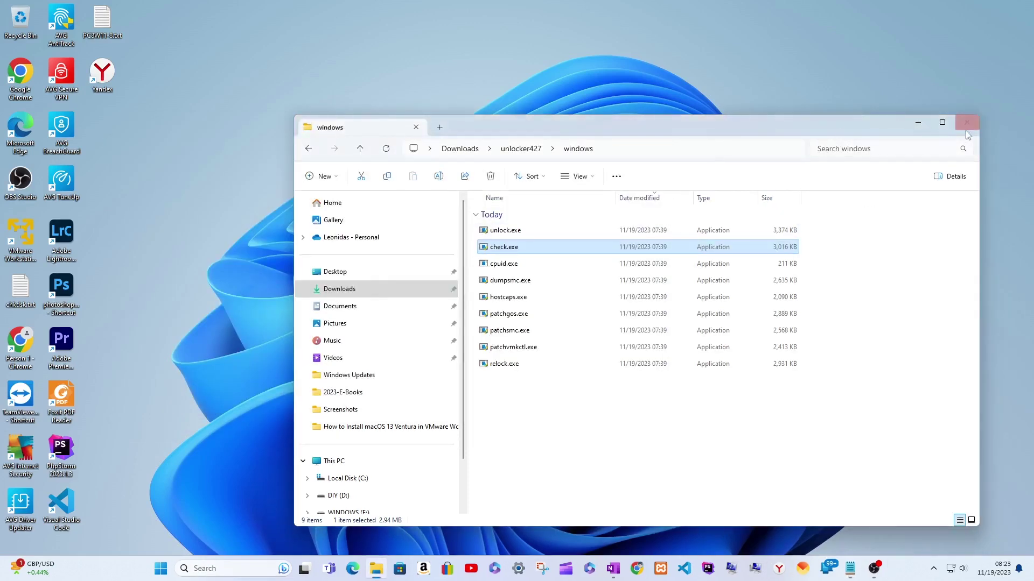
left_click(967, 124)
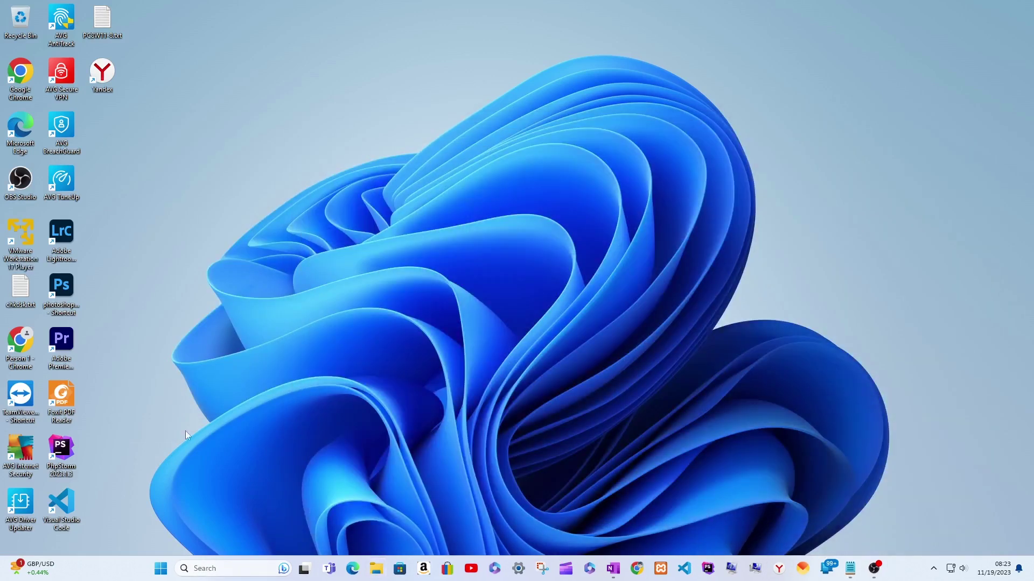
- Access AVG's protection options from the hidden background apps, and launch VMware Workstation 17 Player
left_click(933, 569)
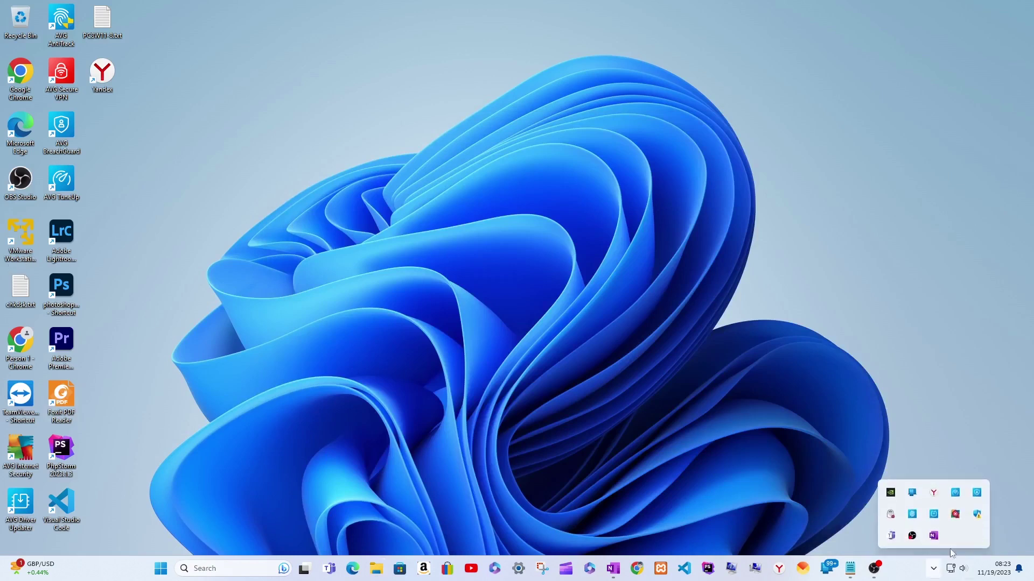
left_click(955, 515)
left_click(1002, 532)
left_click(532, 530)
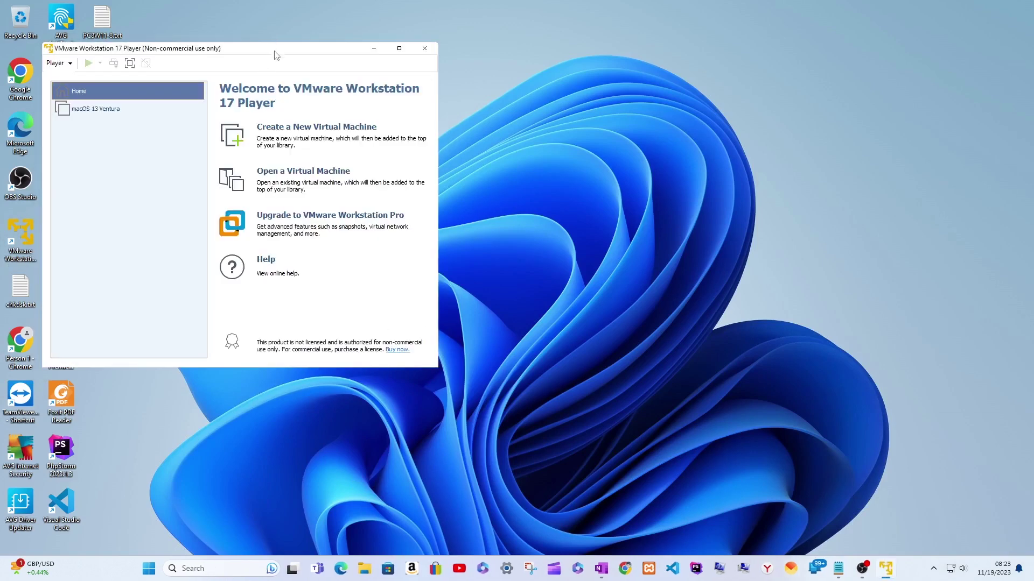
- Power on the macOS 13 Ventura virtual machine and maximize its window
left_click_drag(276, 53, 435, 76)
left_click(216, 85)
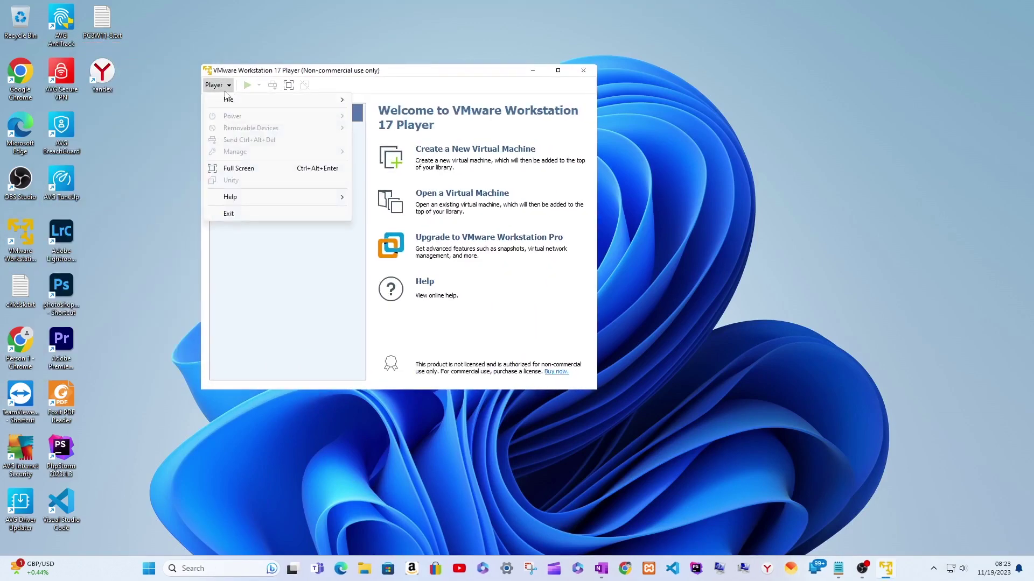
left_click(267, 289)
left_click(260, 135)
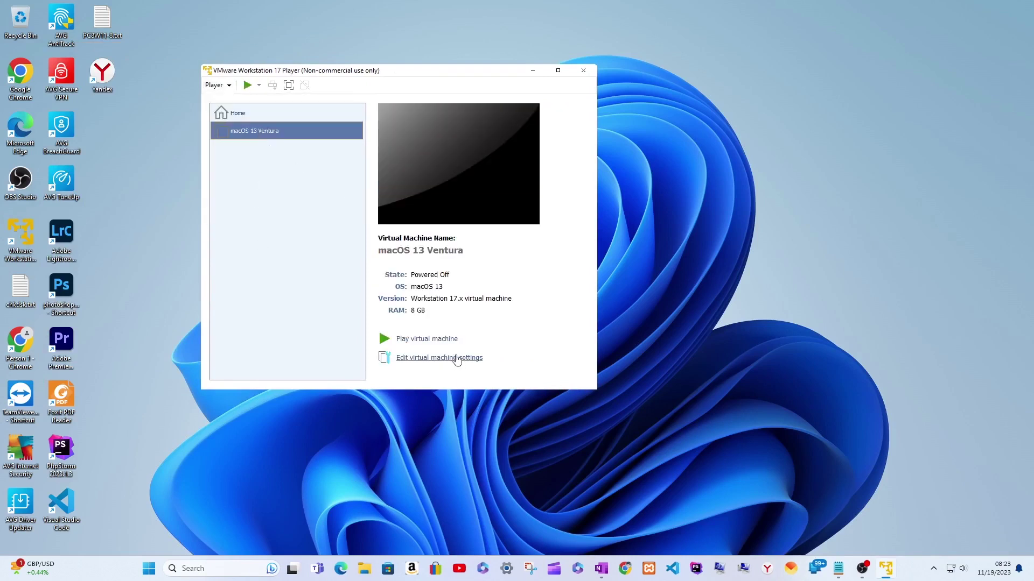
left_click(433, 339)
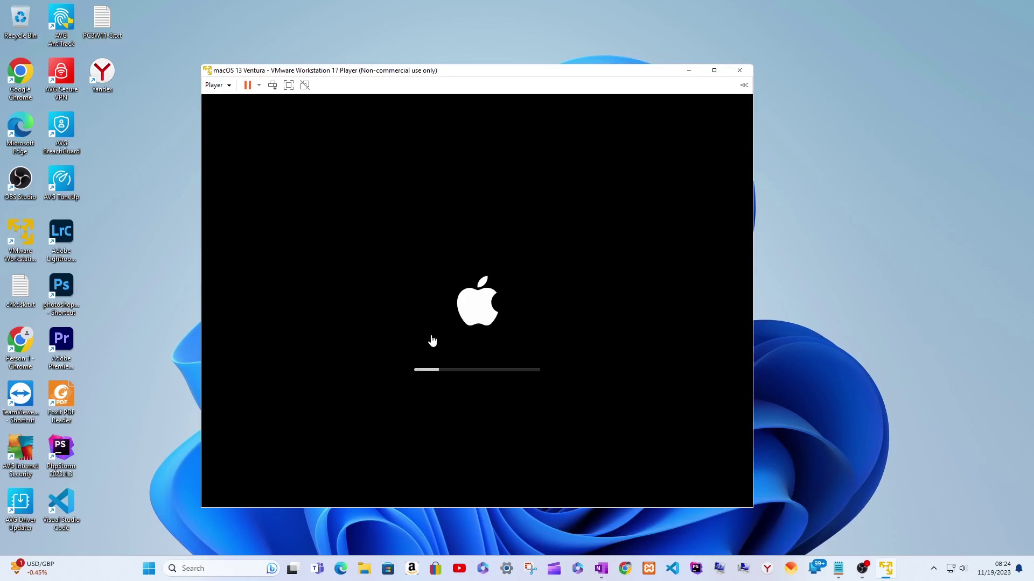
key("super+Up")
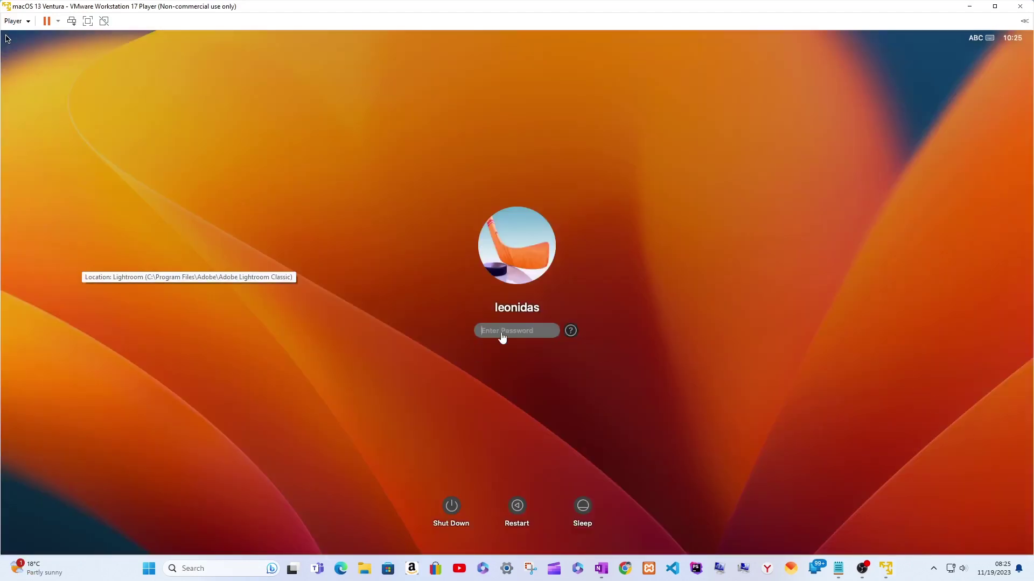
- Log in to the macOS account by entering the account password
left_click(503, 337)
type("******")
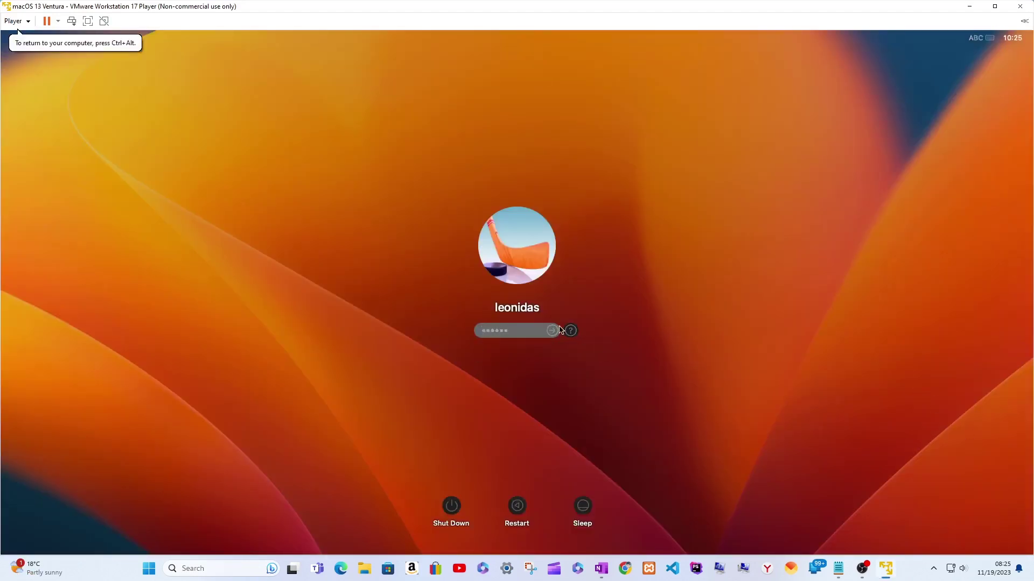
left_click(554, 330)
- Review the system details in About This Mac and close the window
key("ctrl+F2")
key("Return")
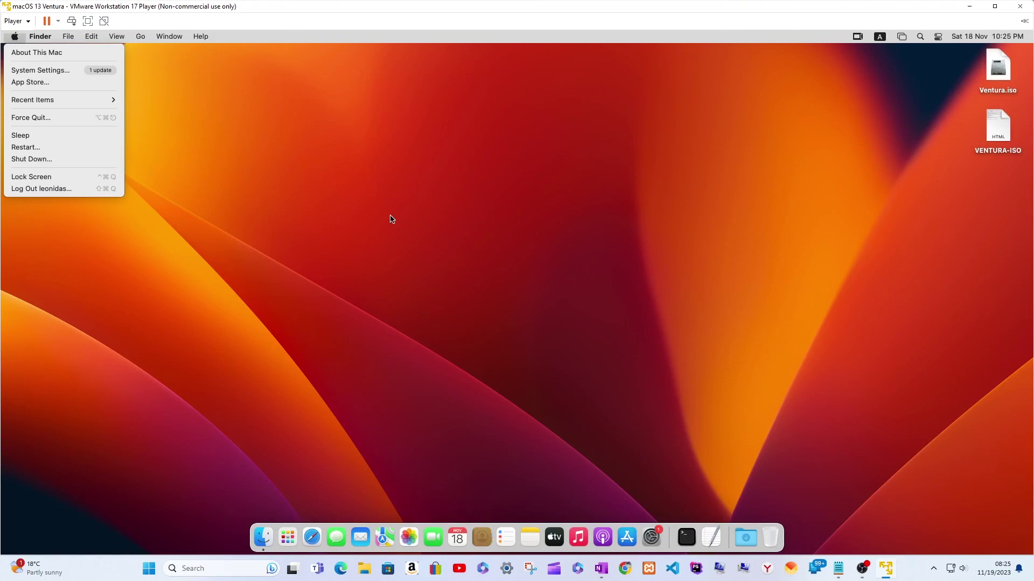
left_click(58, 54)
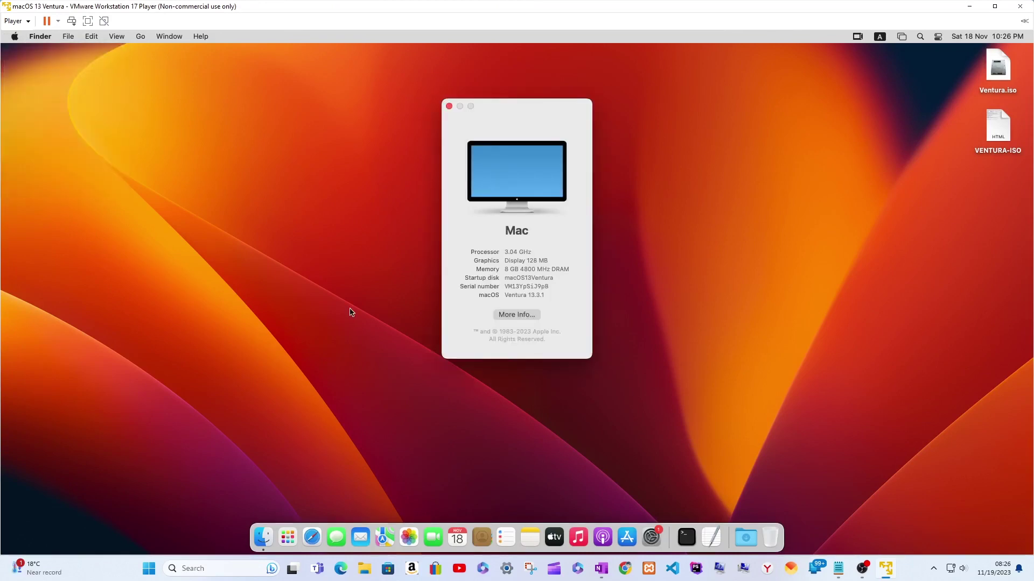
left_click(448, 106)
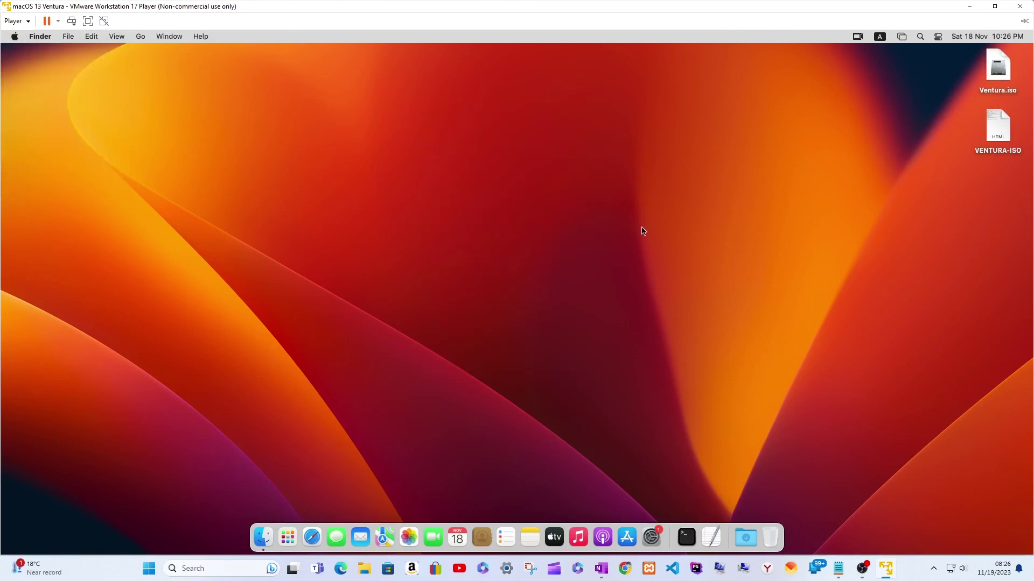
- Open Safari in the virtual machine, search for "youtube", and open the YouTube home page
left_click(311, 538)
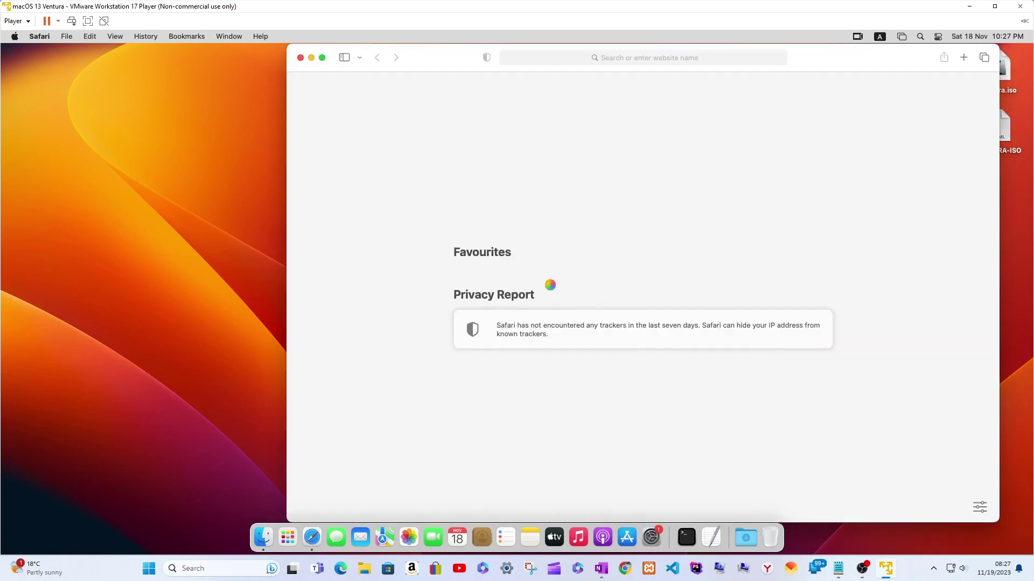
type("tou")
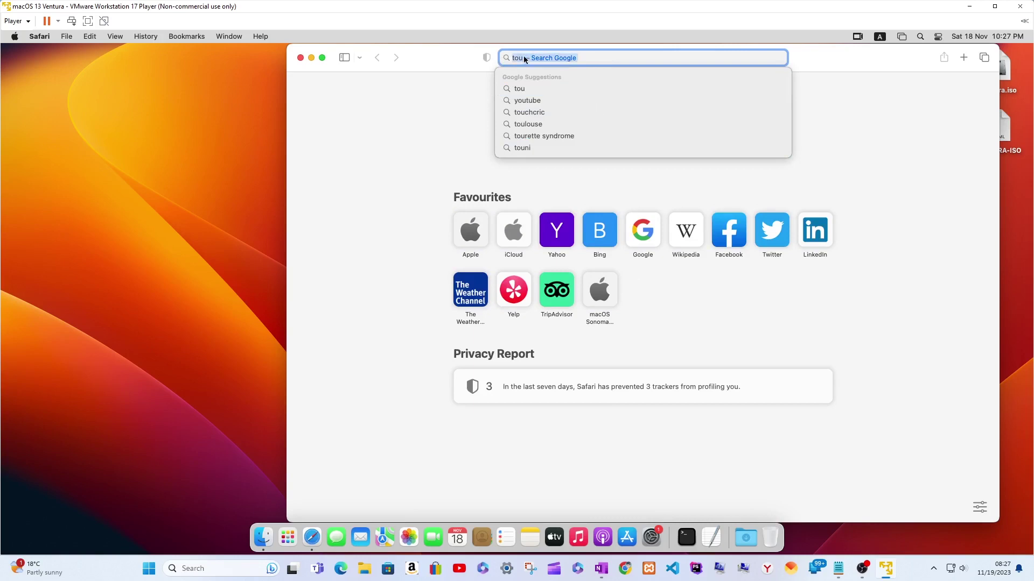
type("youtube")
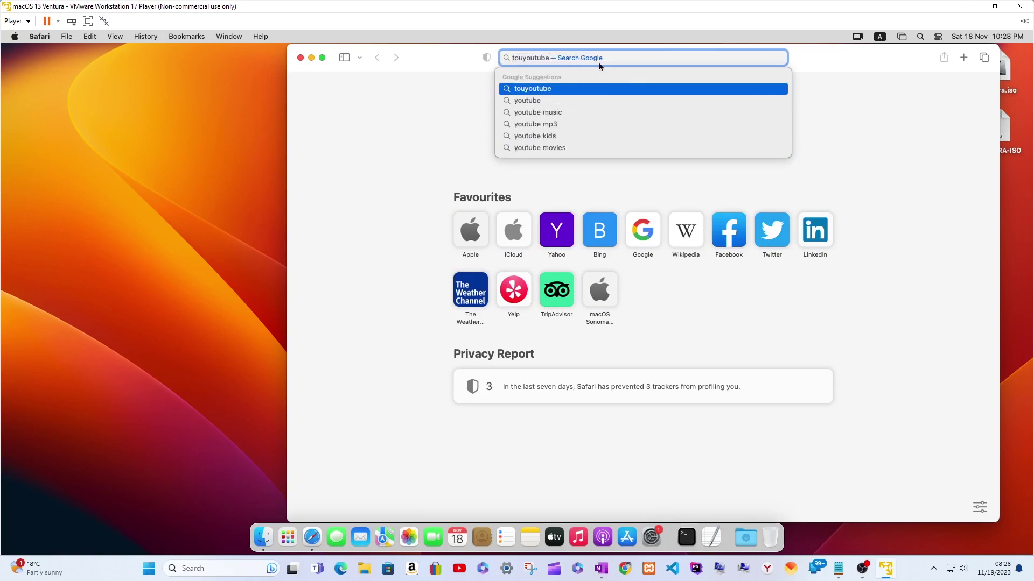
key("BackSpace")
key("BackSpace")
key("BackSpace")
key("Return")
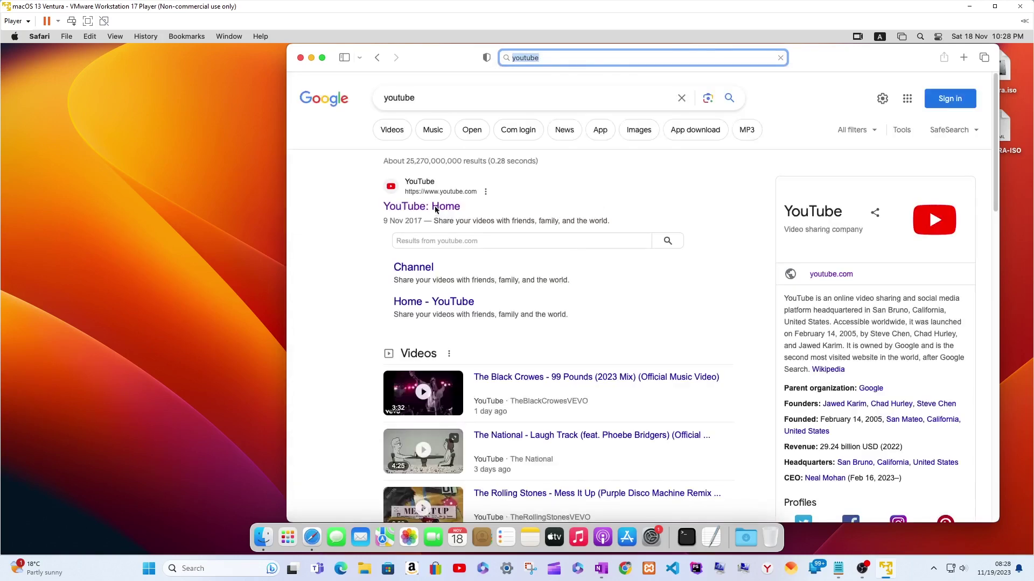
left_click(655, 281)
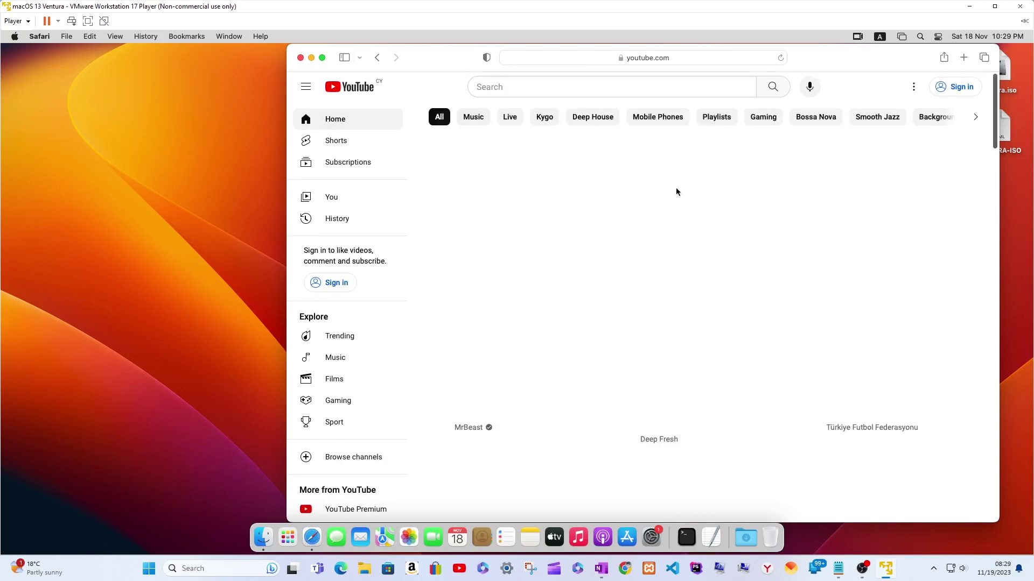
- Filter the YouTube home page by Mobile Phones, and switch focus to the macOS desktop
left_click(575, 85)
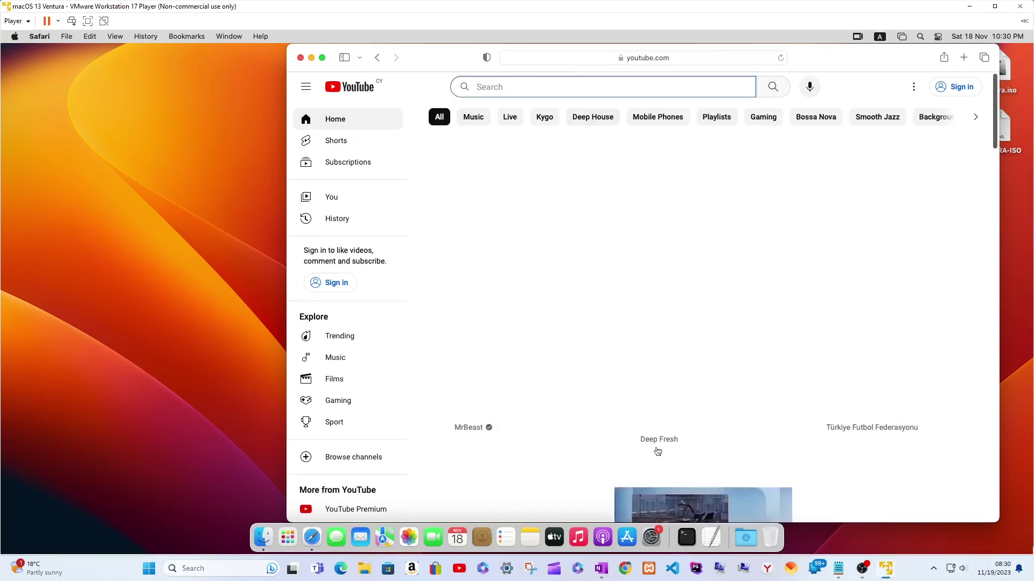
left_click(657, 117)
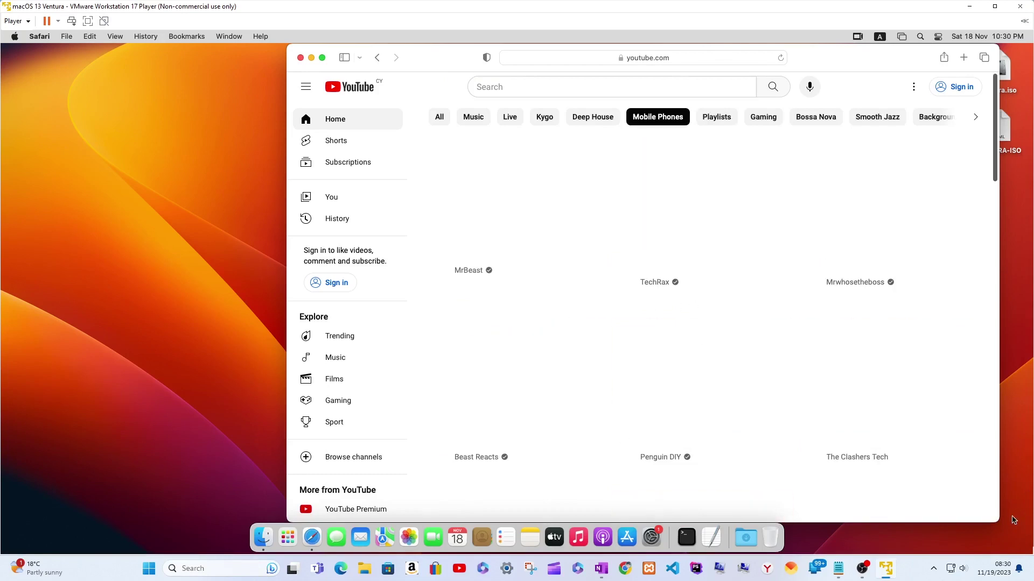
left_click(1013, 520)
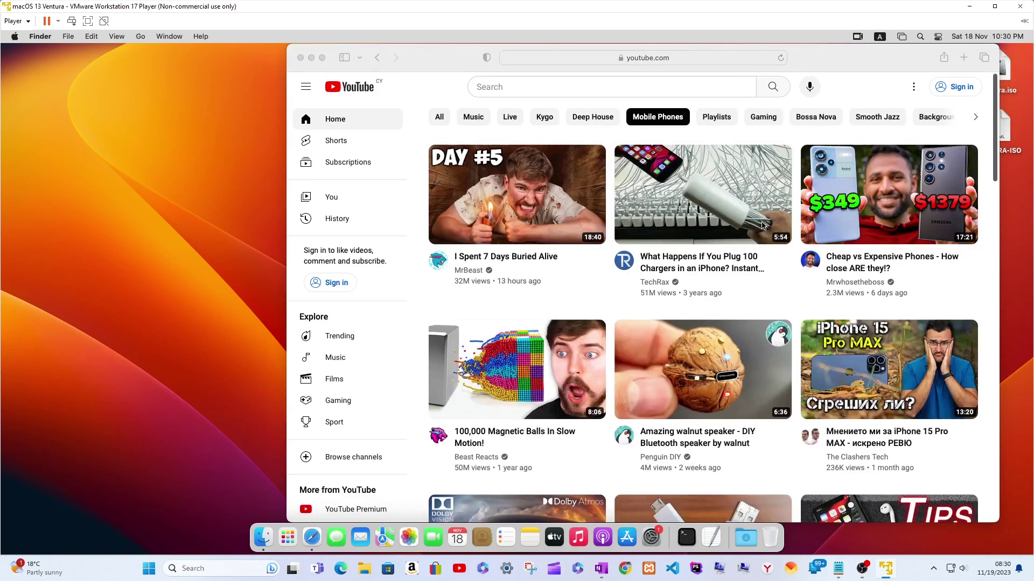